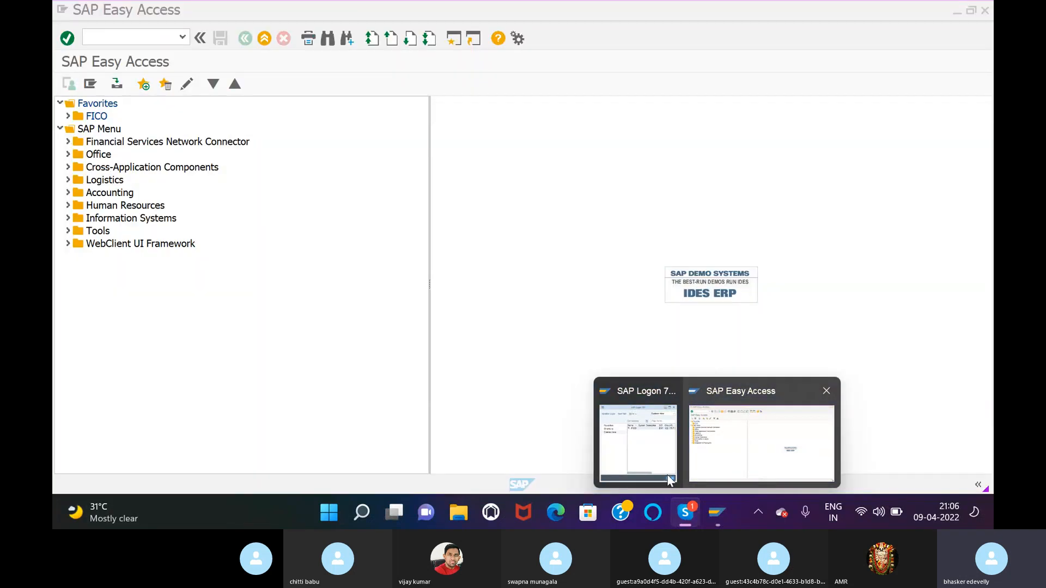
pyautogui.click(684, 518)
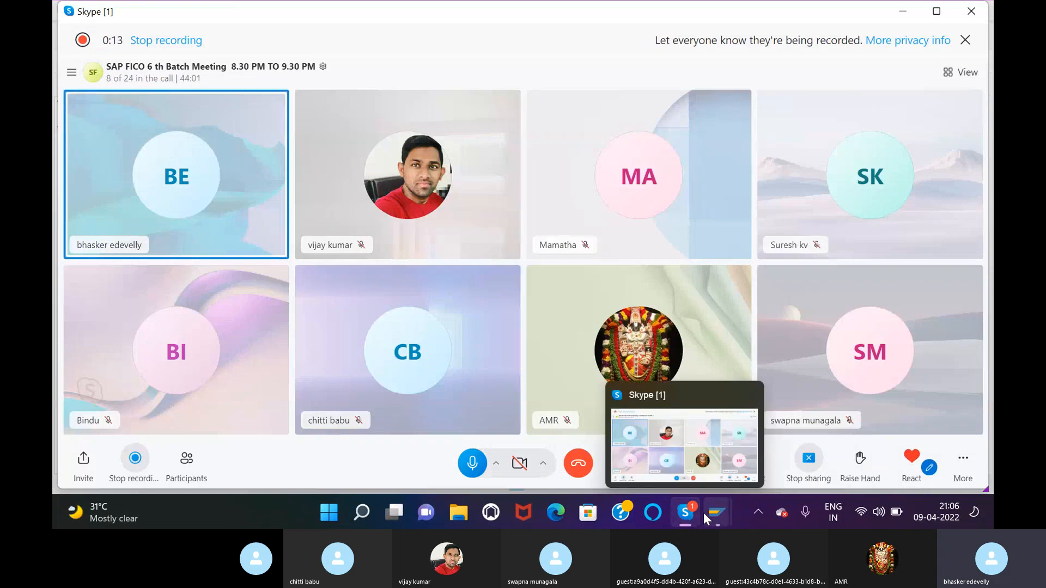
pyautogui.moveTo(708, 511)
pyautogui.moveTo(751, 465)
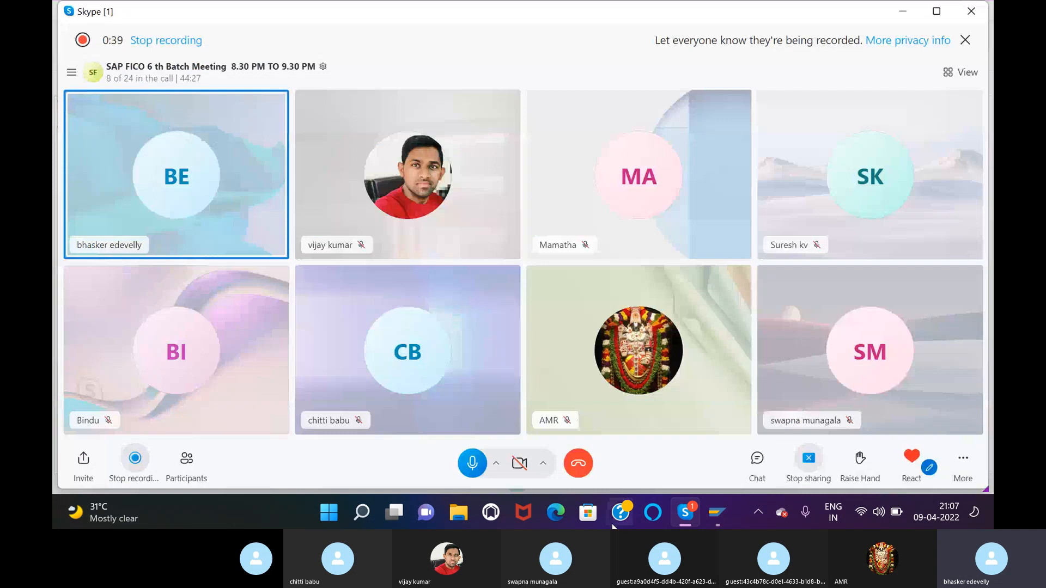
pyautogui.click(750, 464)
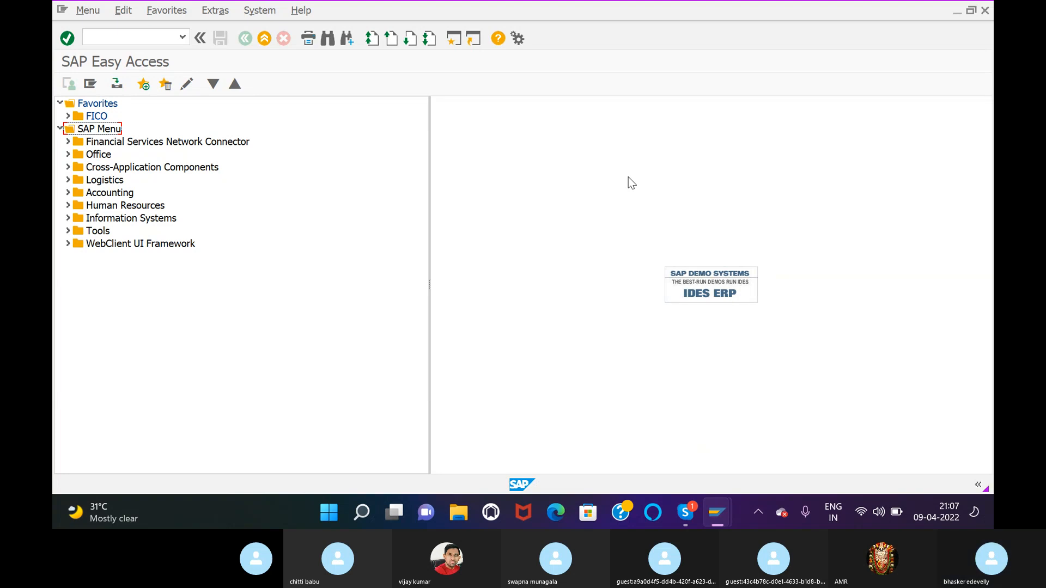
# Step: Open the central G/L account editing screen with transaction /NFS00
pyautogui.click(152, 39)
pyautogui.write('/NFS')
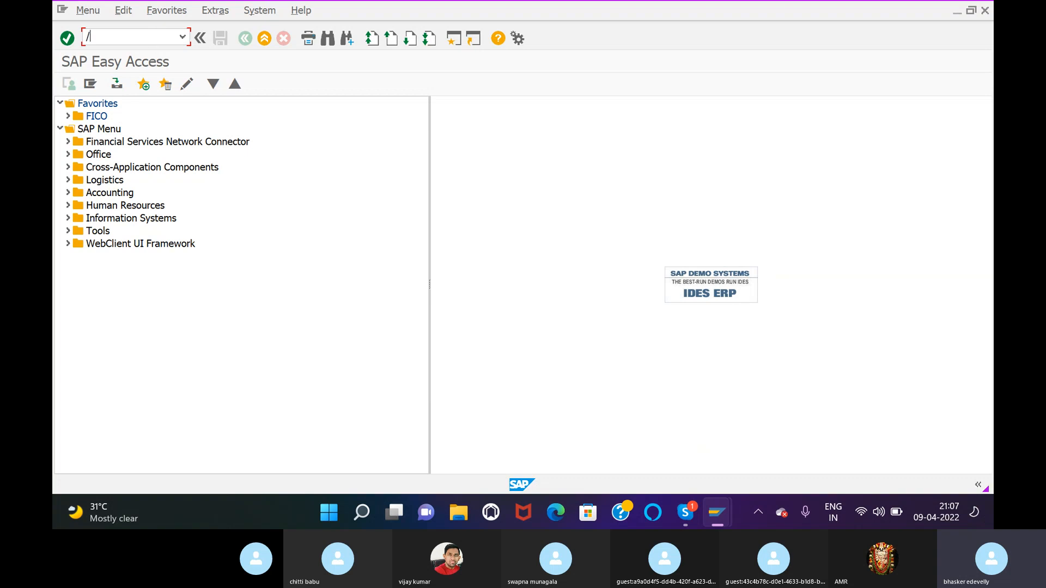
pyautogui.write('00')
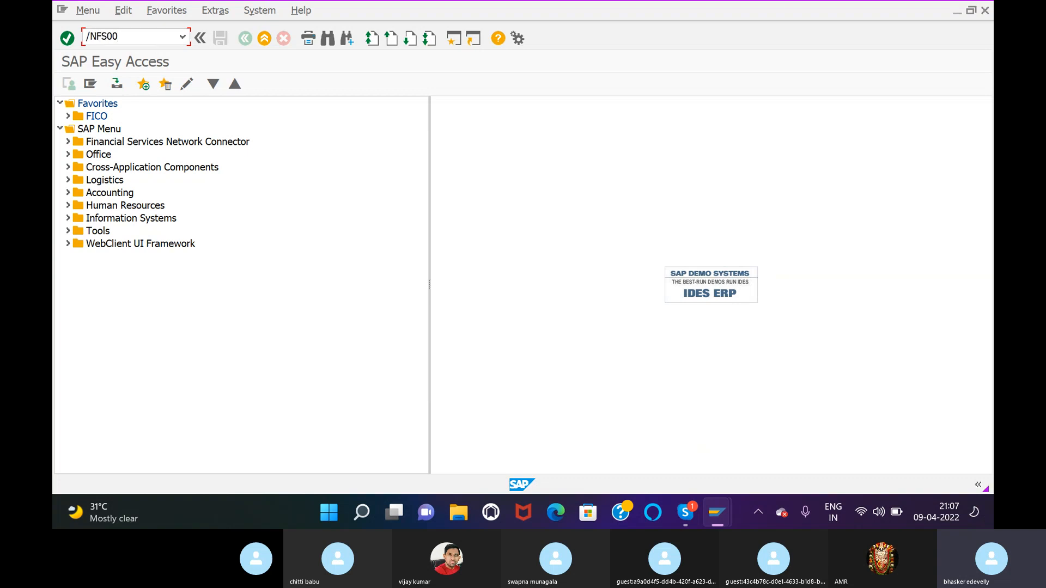
pyautogui.press('Return')
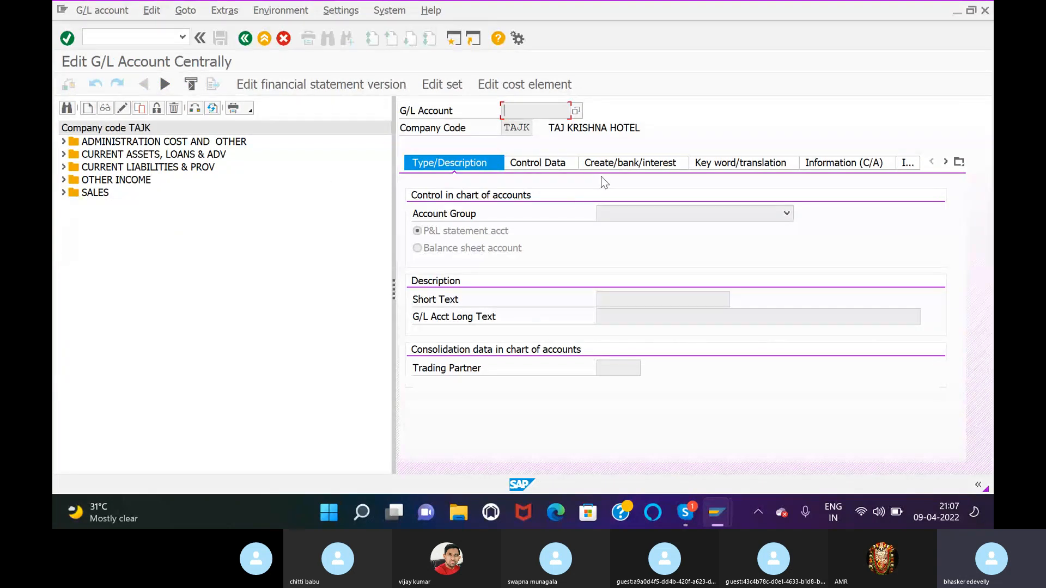
# Step: Open the initial screen for creating a vendor with transaction /NXK01
pyautogui.click(154, 34)
pyautogui.write('/N')
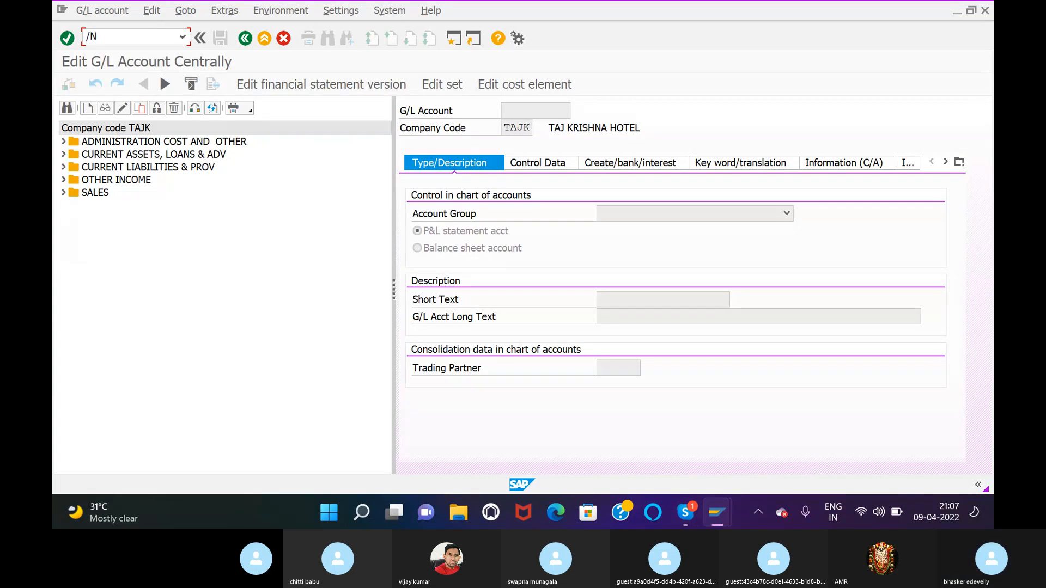
pyautogui.write('XK01')
pyautogui.press('Return')
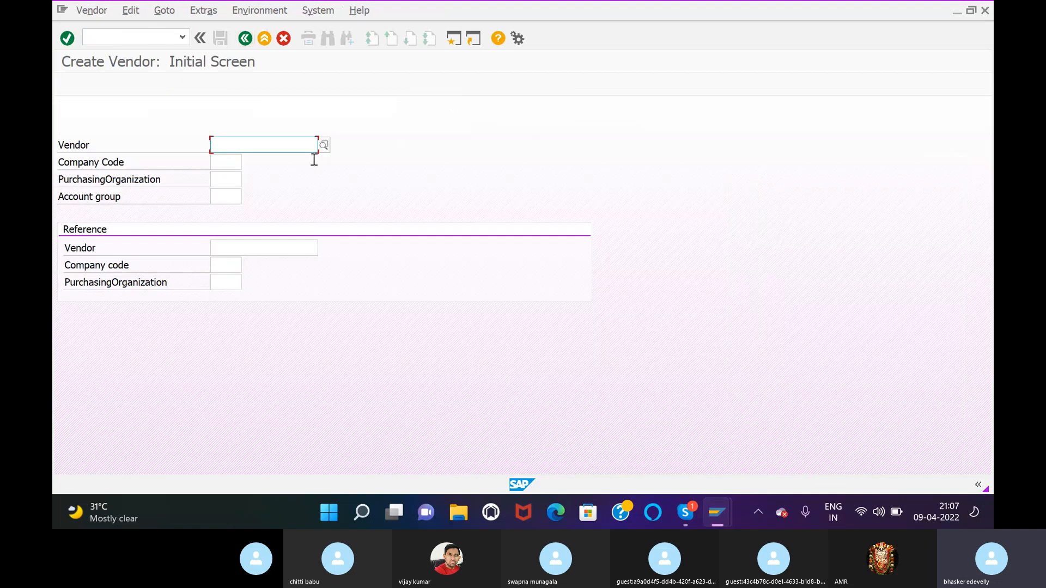
# Step: Start a vendor for company code TAJK with account group TJDV, then try to go back from its address screen
pyautogui.click(224, 163)
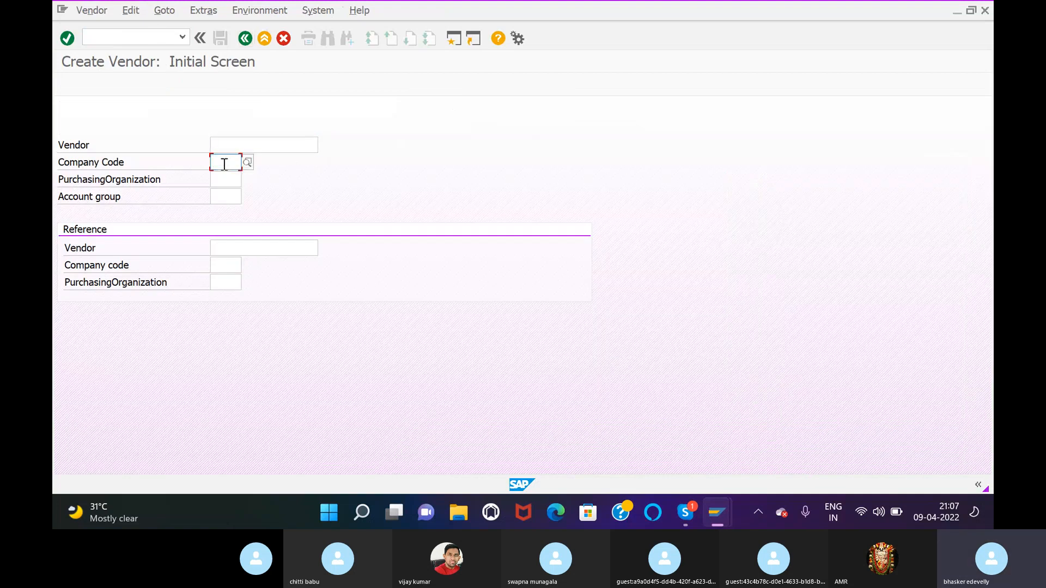
pyautogui.write('TAJK')
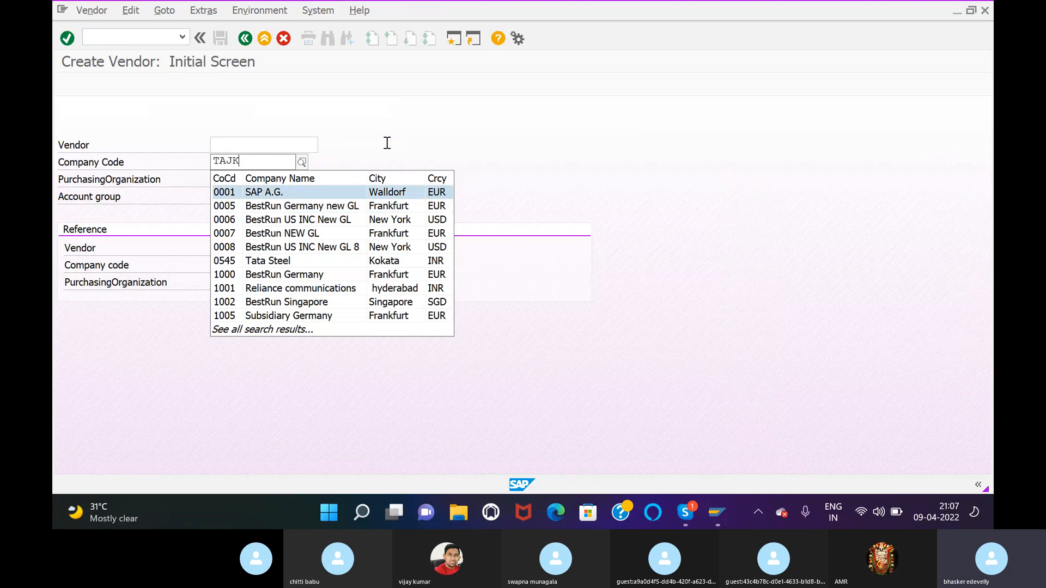
pyautogui.click(439, 145)
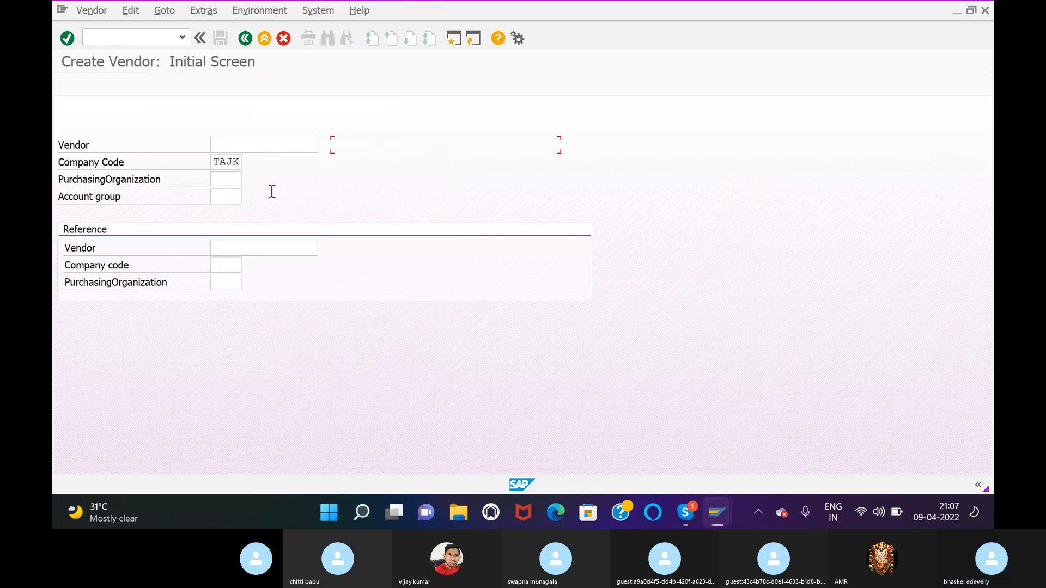
pyautogui.click(225, 192)
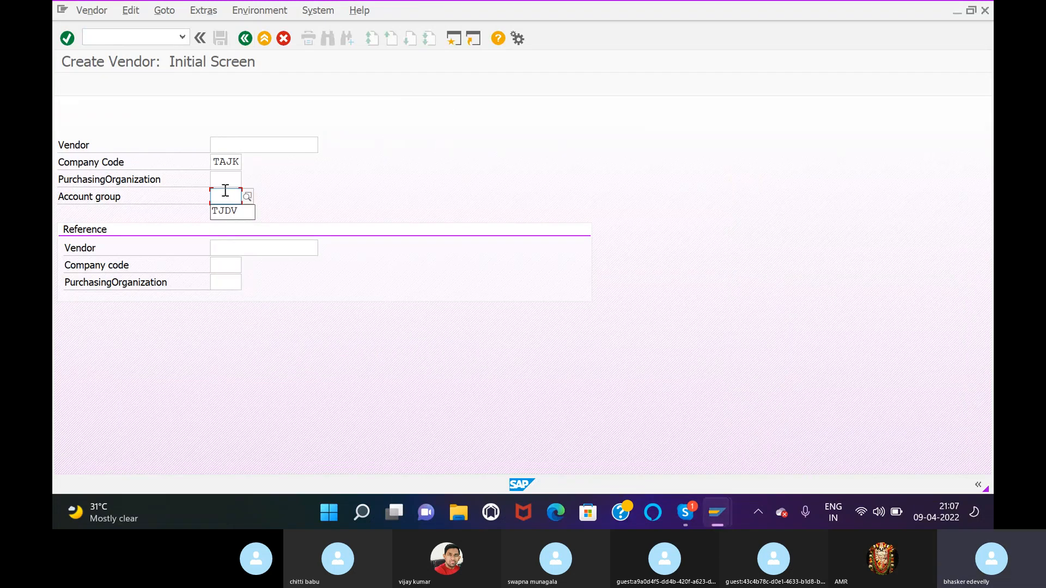
pyautogui.click(226, 211)
pyautogui.press('Return')
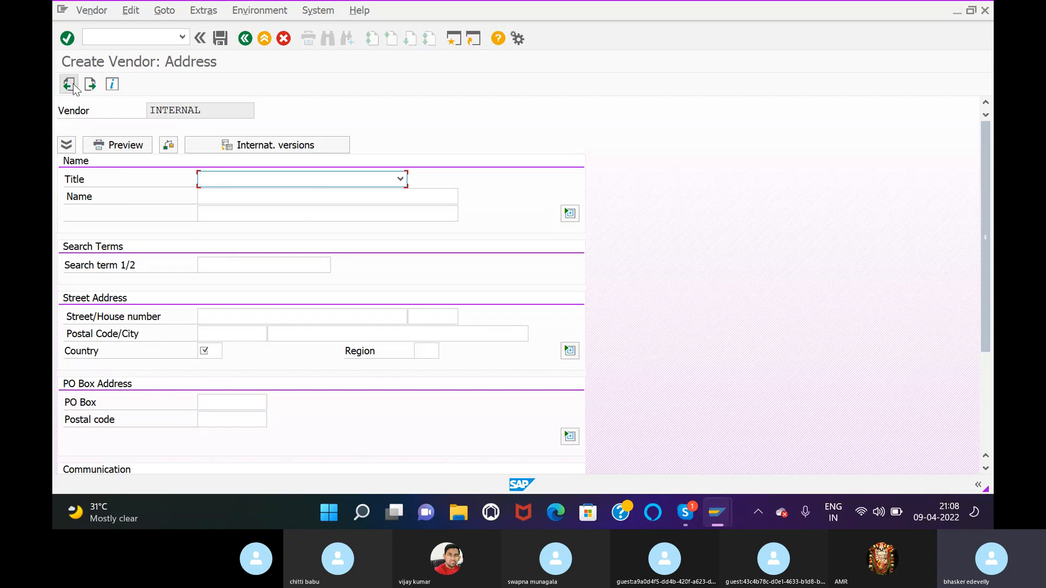
pyautogui.click(244, 39)
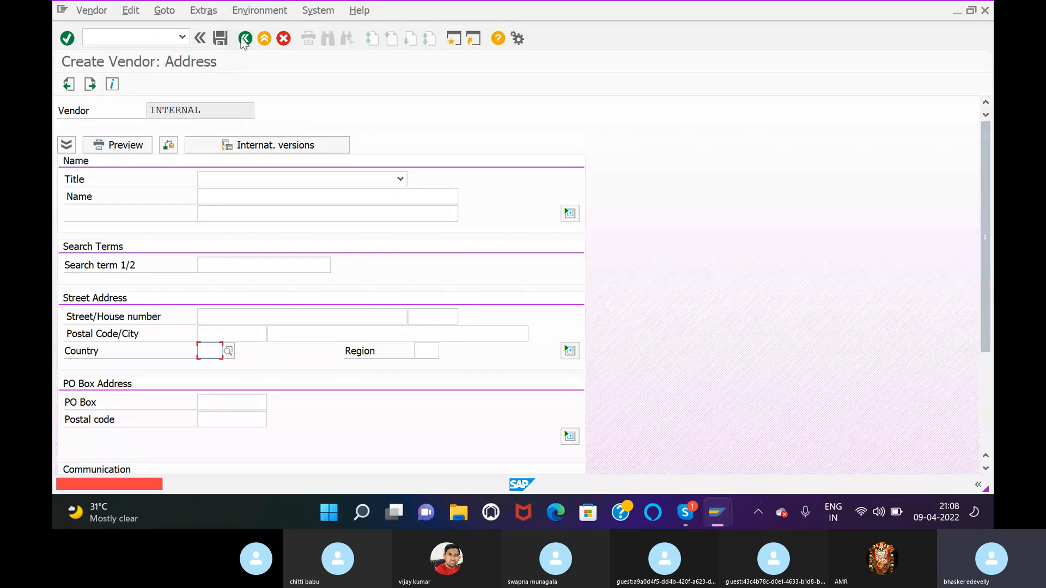
pyautogui.click(249, 38)
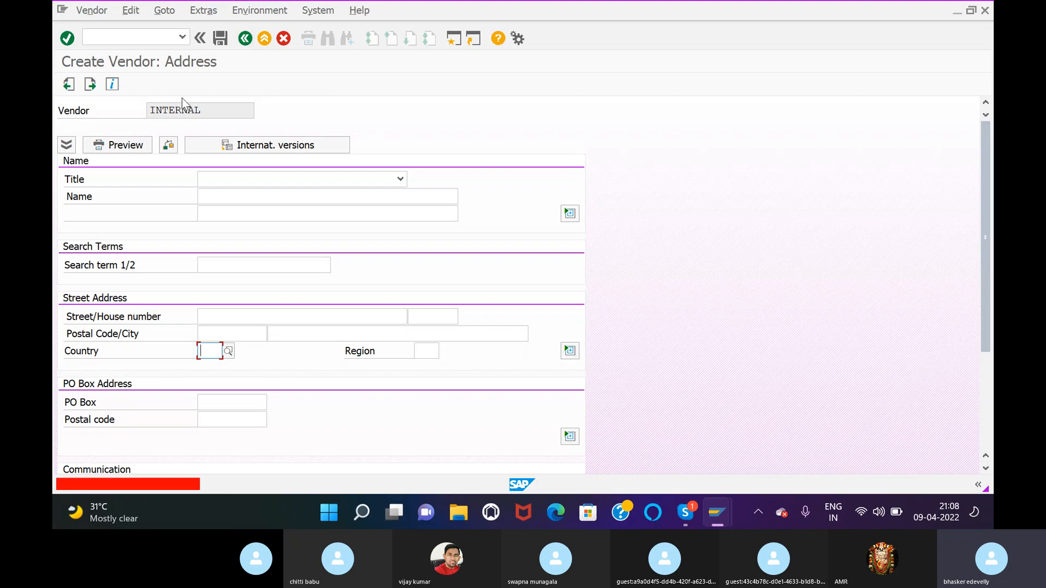
# Step: Leave vendor creation and open the vendor line item display with transaction /NFBL1N
pyautogui.click(162, 34)
pyautogui.write('FBL1N')
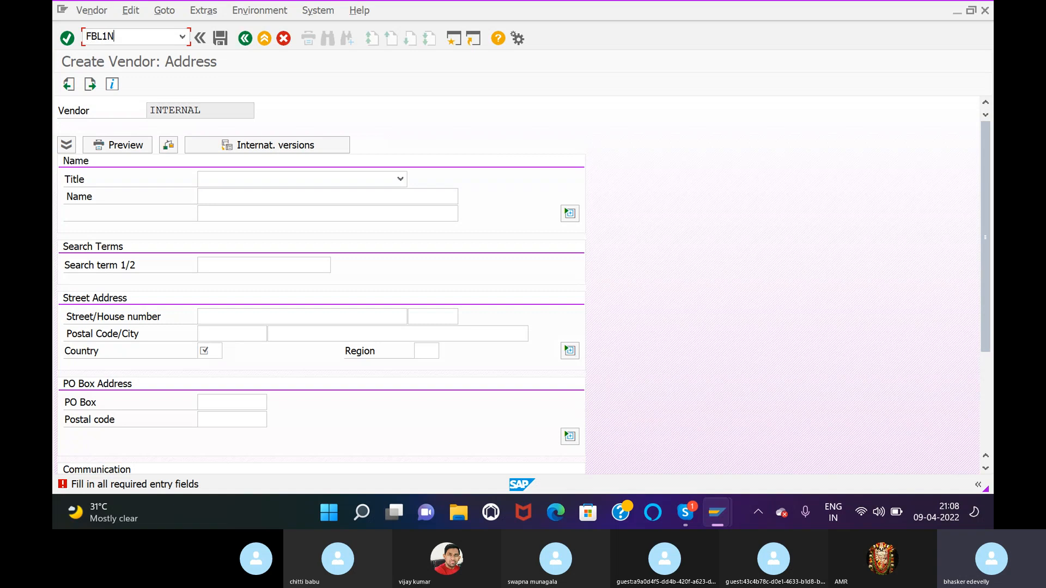
pyautogui.press('Return')
pyautogui.click(160, 34)
pyautogui.write('/NFBL1N')
pyautogui.press('Return')
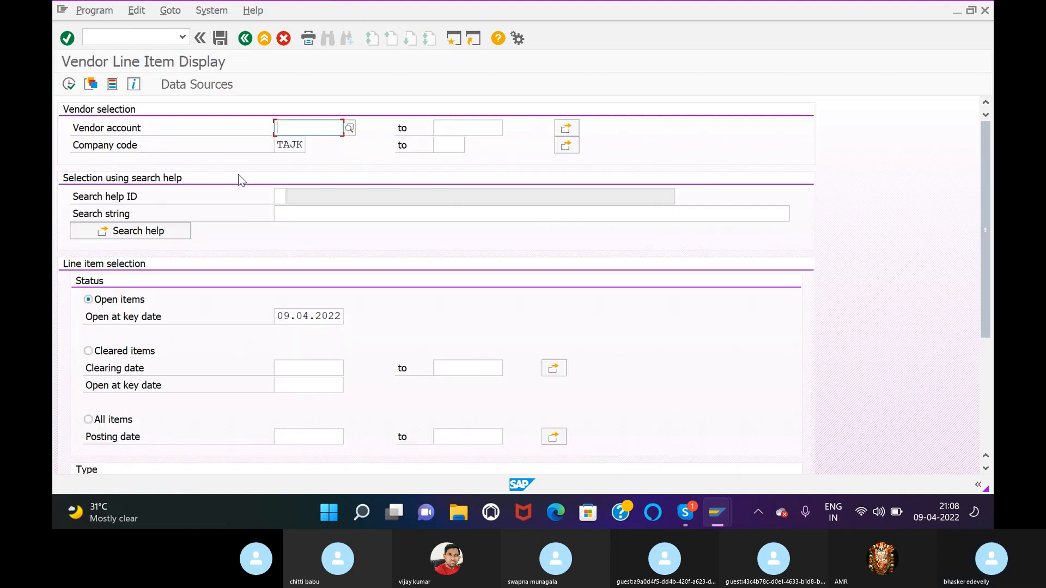
# Step: List the vendors of company code TAJK through the vendor account search and close the list without selecting any
pyautogui.click(352, 128)
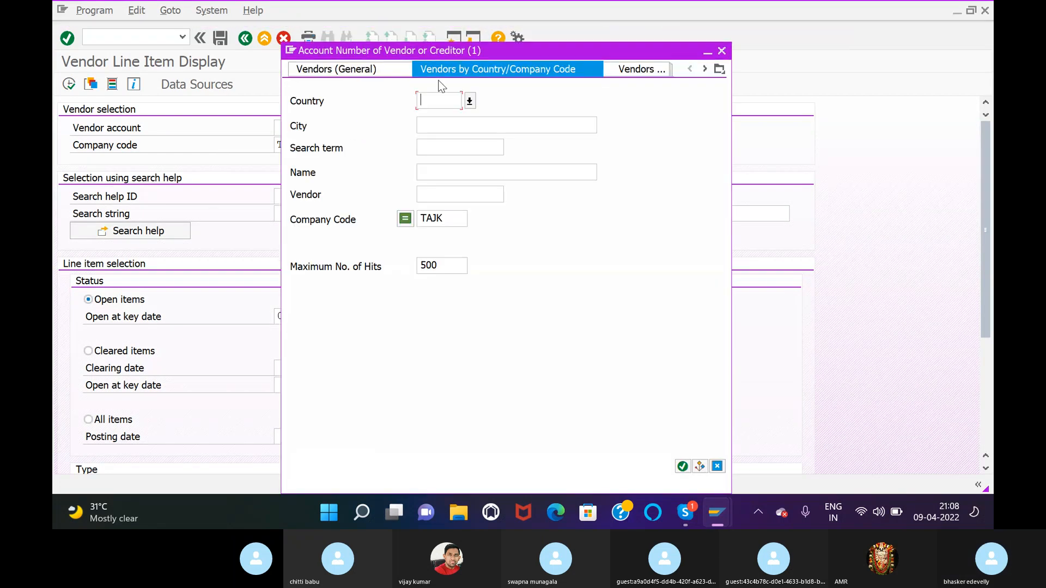
pyautogui.click(682, 466)
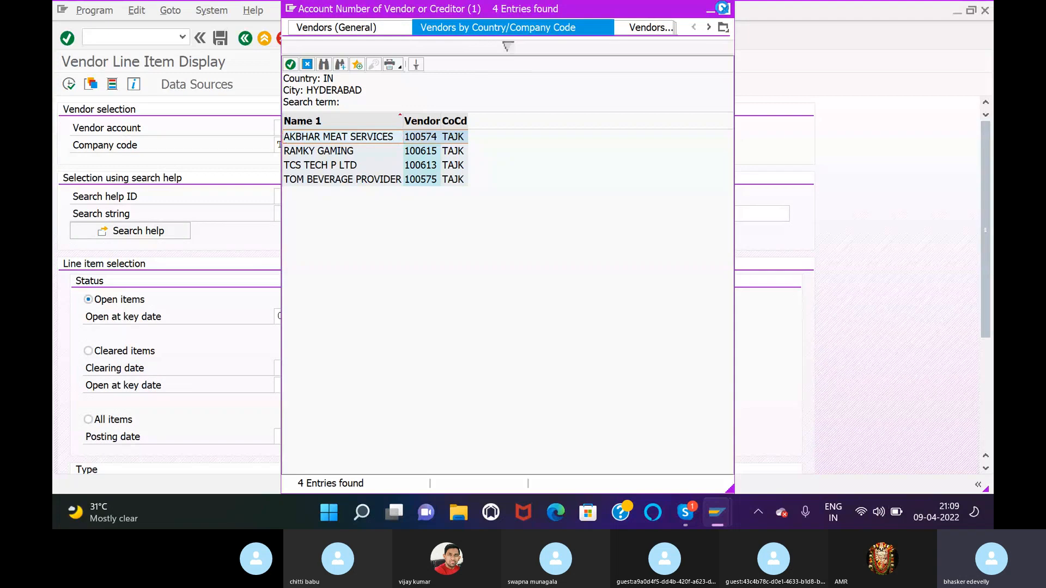
pyautogui.click(724, 9)
# Step: Open vendor invoice entry with transaction /NFB60
pyautogui.click(178, 40)
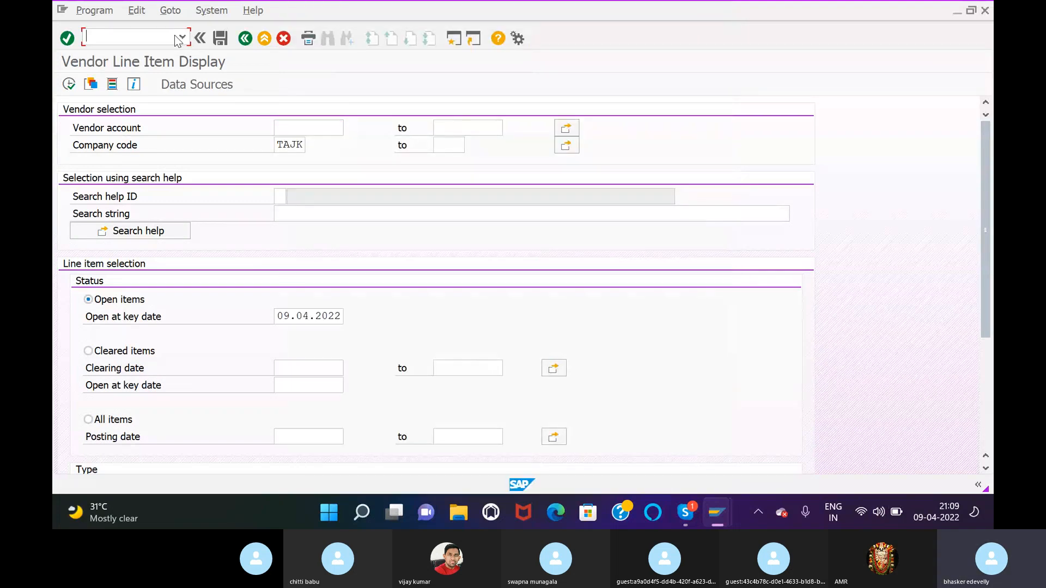
pyautogui.write('/NFB60')
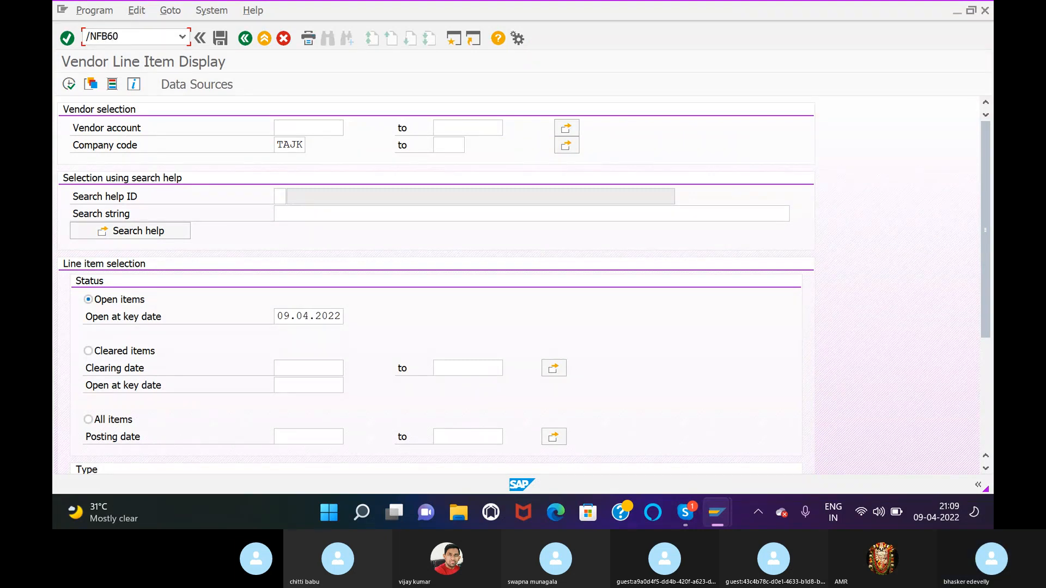
pyautogui.press('Return')
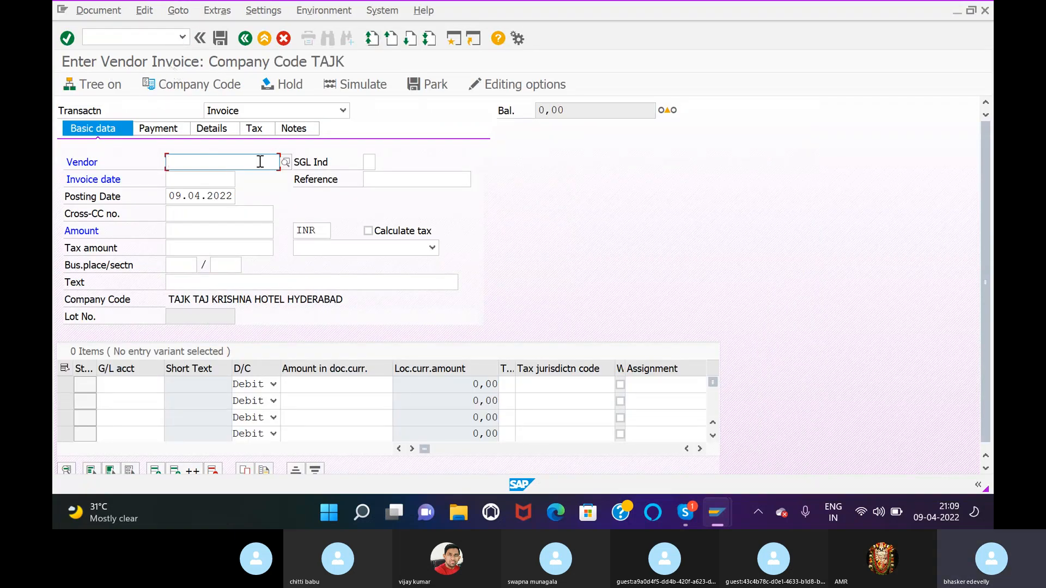
# Step: Select AKBHAR MEAT SERVICES as the invoice's vendor and set the invoice date to 09.04.2022
pyautogui.click(286, 162)
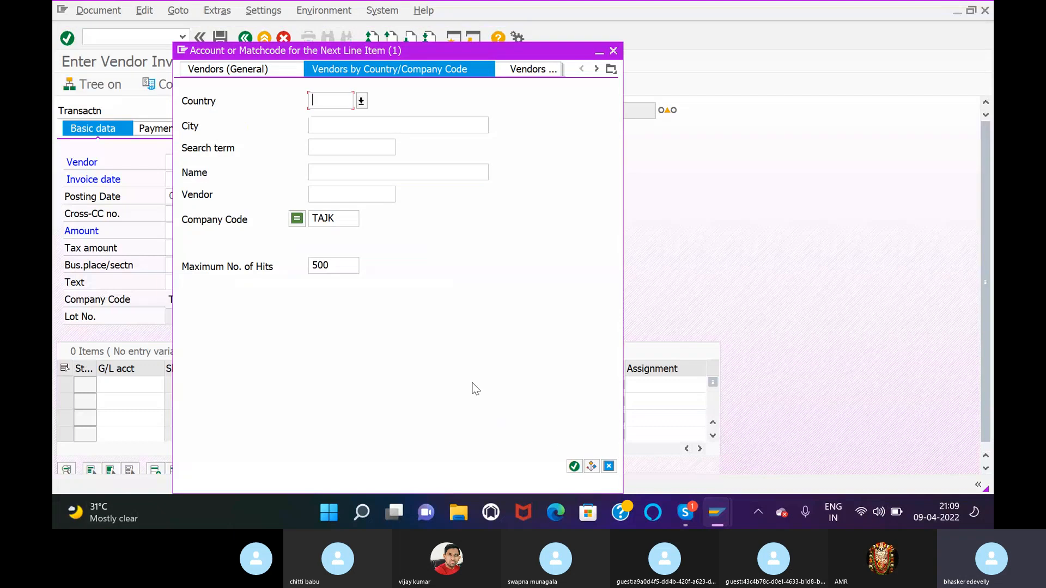
pyautogui.click(573, 467)
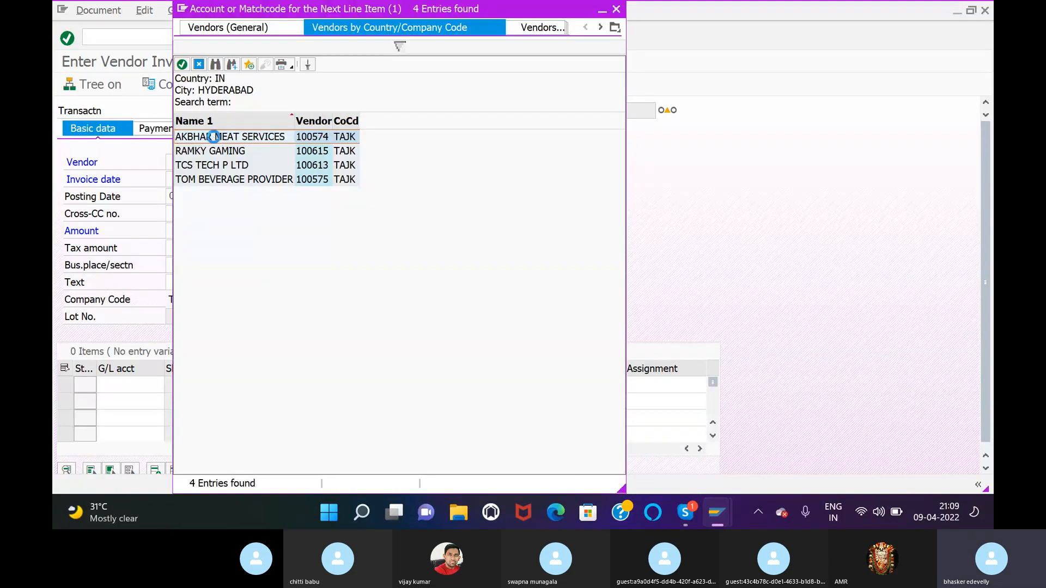
pyautogui.doubleClick(213, 140)
pyautogui.click(190, 180)
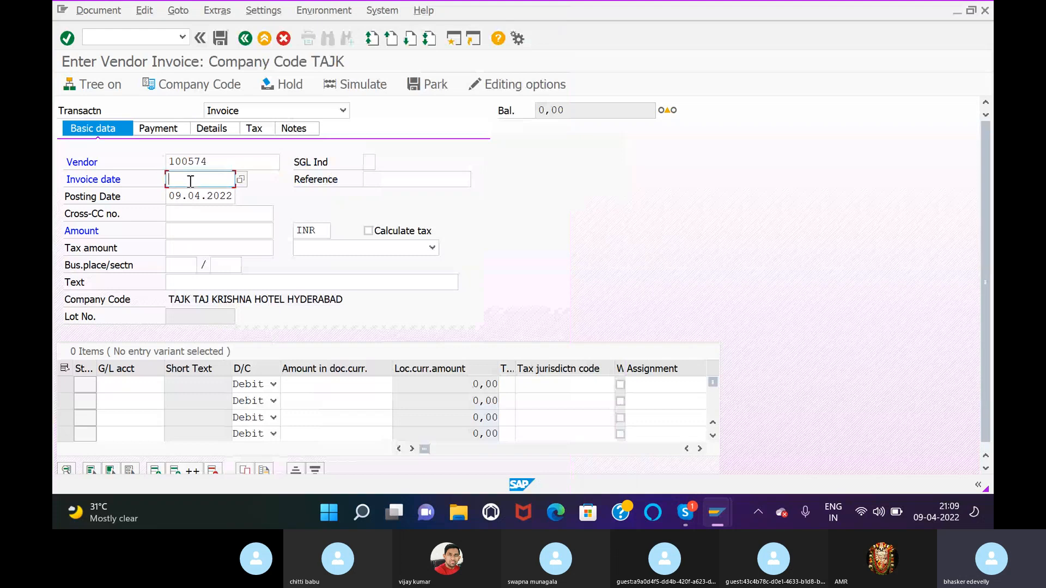
pyautogui.write('09')
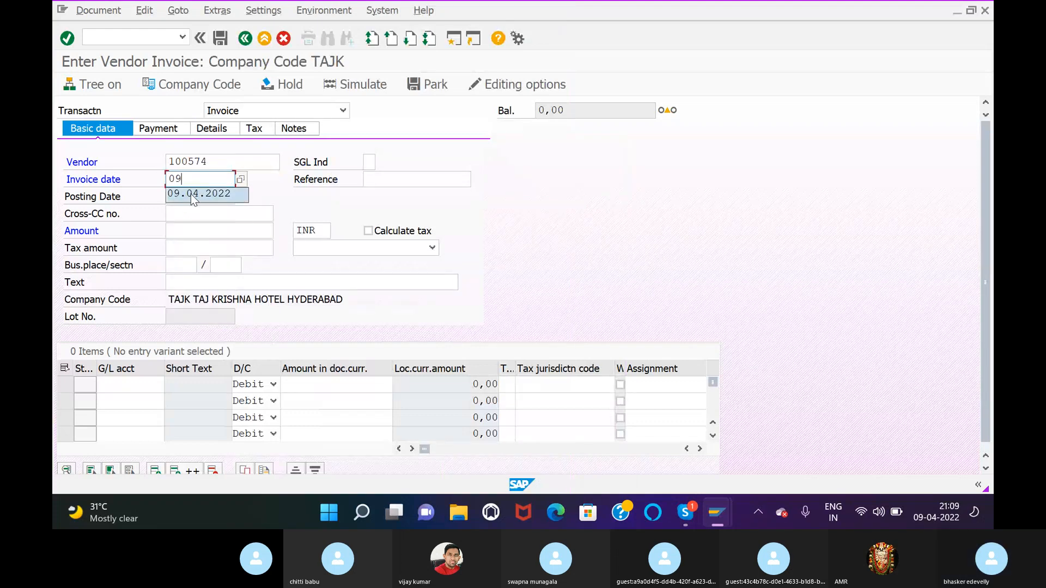
pyautogui.click(191, 194)
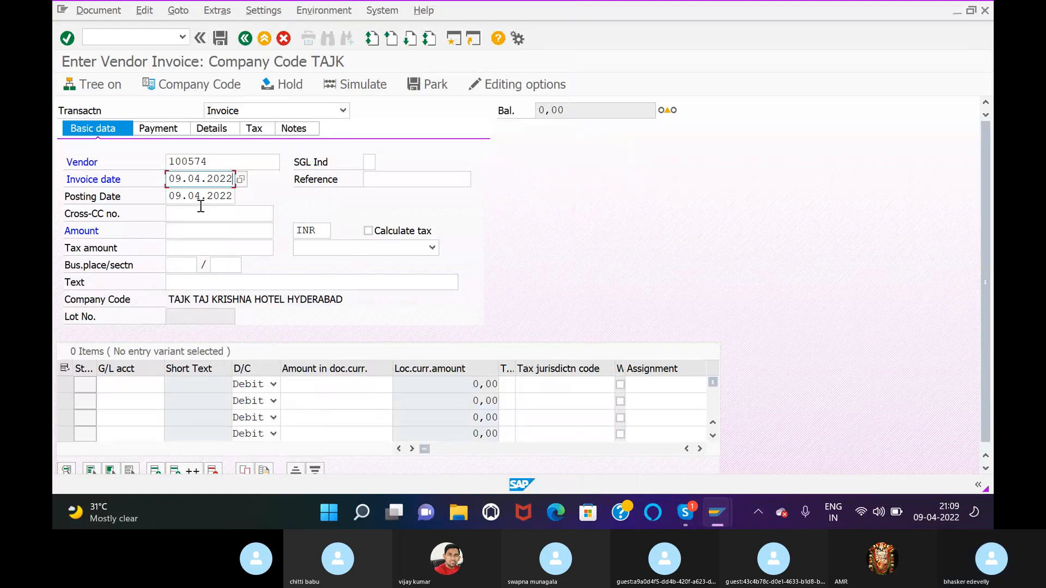
# Step: Set the invoice amount to 56500 INR and its text to "VENDOR INVOICE WITH CASH DISCOUNT"
pyautogui.click(195, 230)
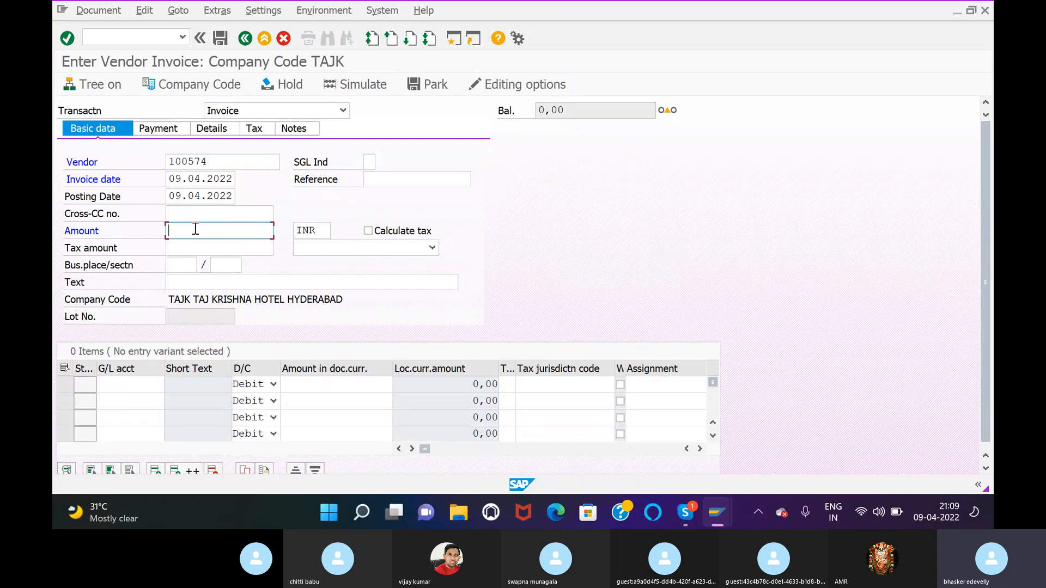
pyautogui.write('5600')
pyautogui.write('0')
pyautogui.press('BackSpace')
pyautogui.press('BackSpace')
pyautogui.press('BackSpace')
pyautogui.write('500')
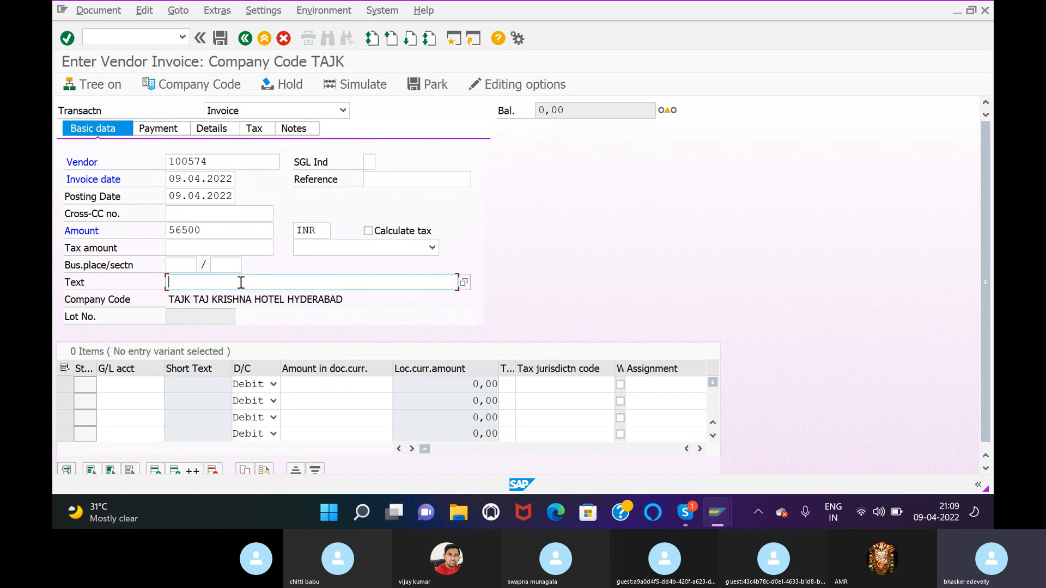
pyautogui.write('VEN')
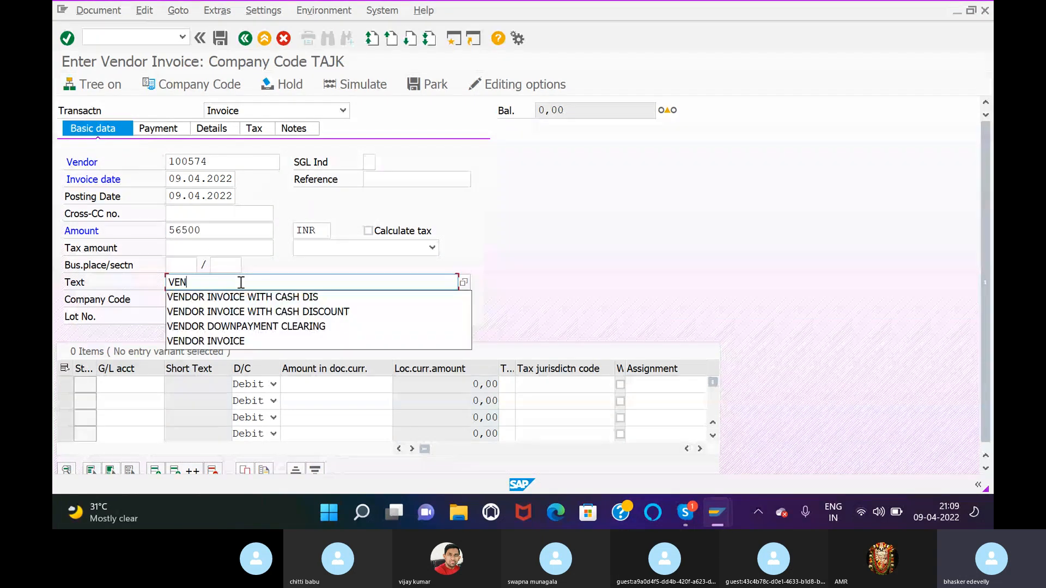
pyautogui.click(229, 311)
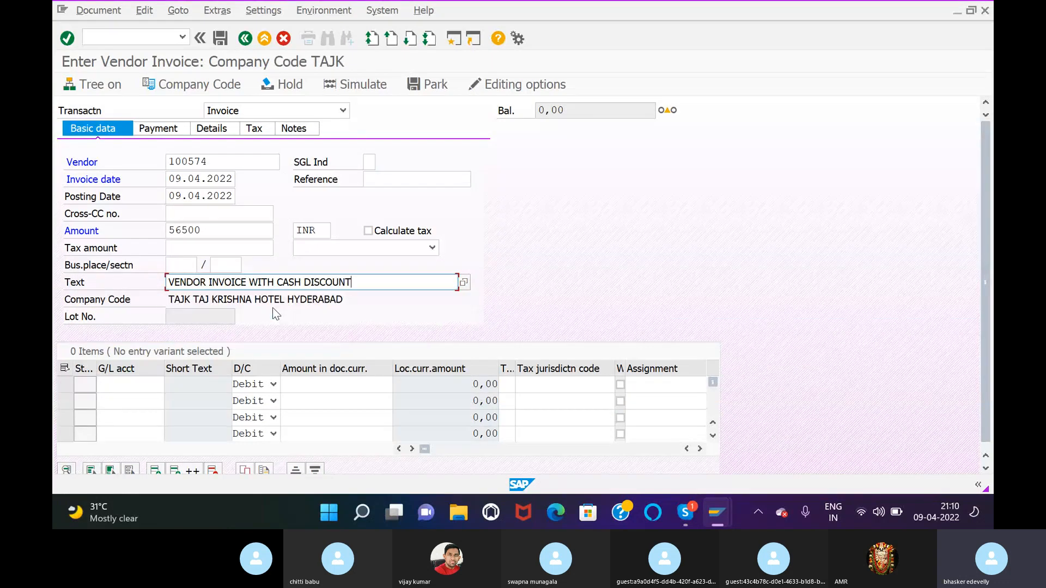
# Step: Add a debit line item of 56500 to the RAWMATERIAL ACCOUNT G/L account
pyautogui.click(142, 386)
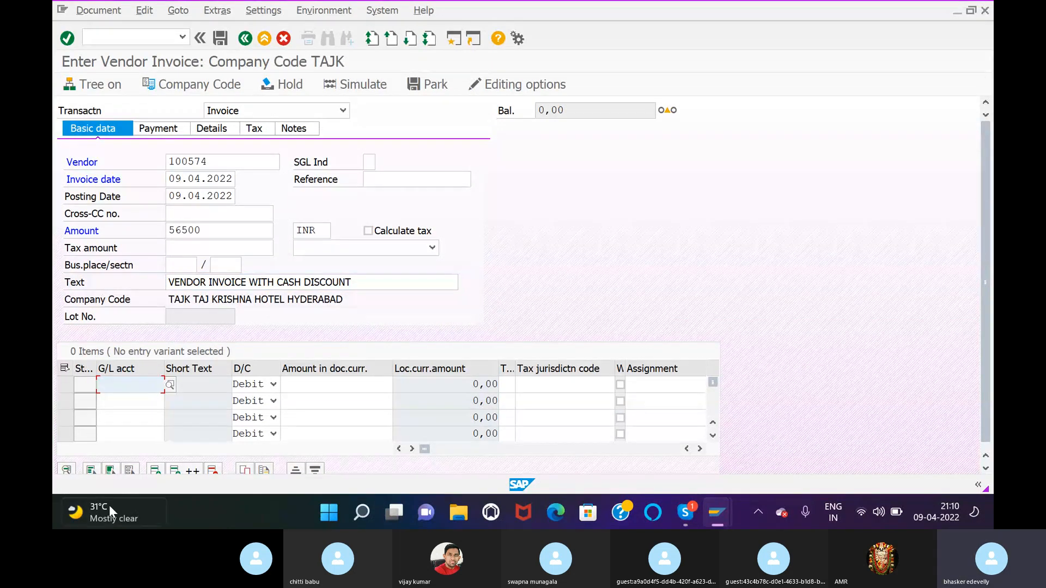
pyautogui.click(170, 385)
pyautogui.click(465, 466)
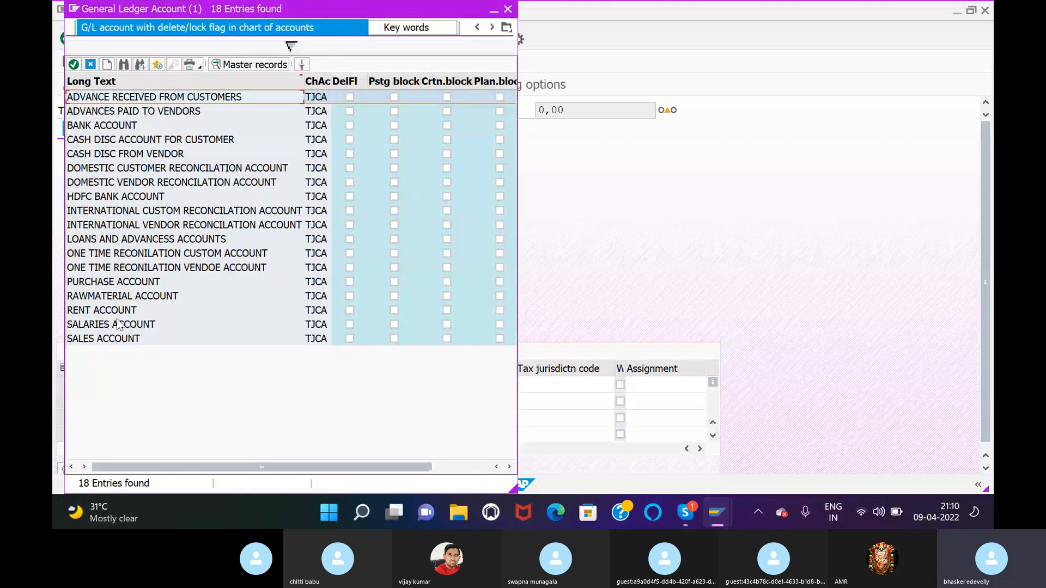
pyautogui.doubleClick(134, 300)
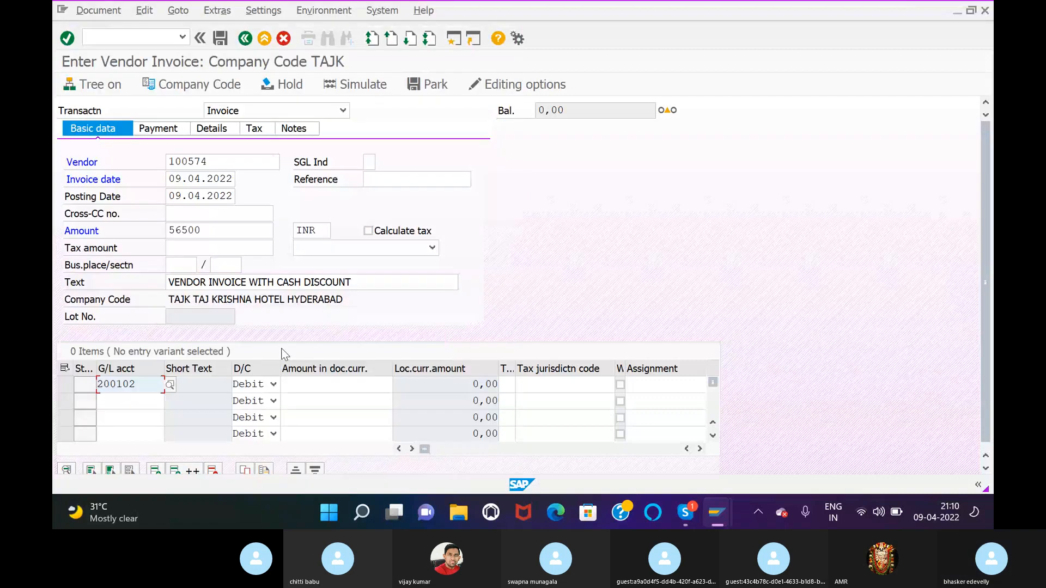
pyautogui.click(338, 384)
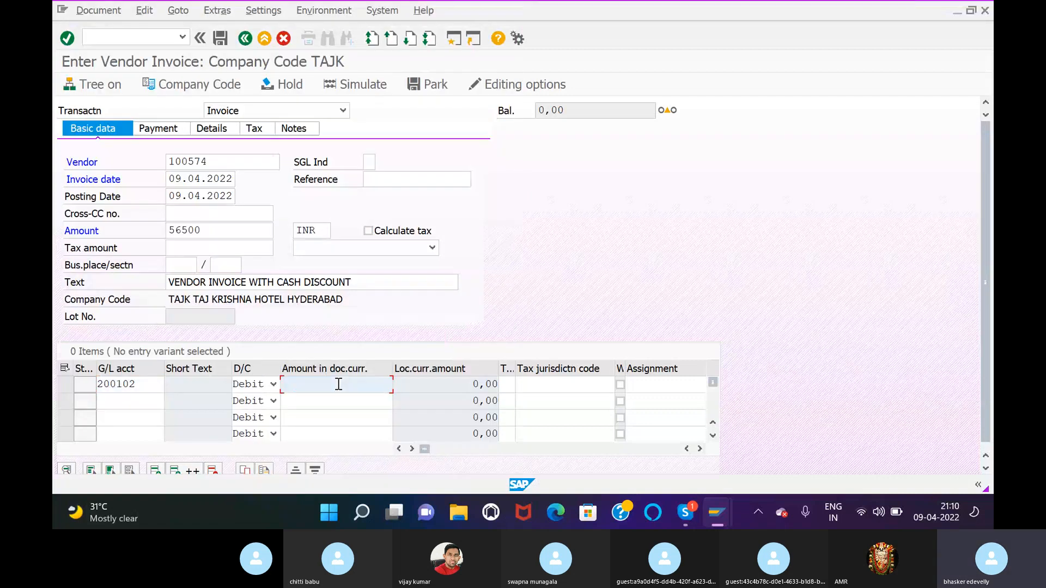
pyautogui.write('56500')
pyautogui.press('Return')
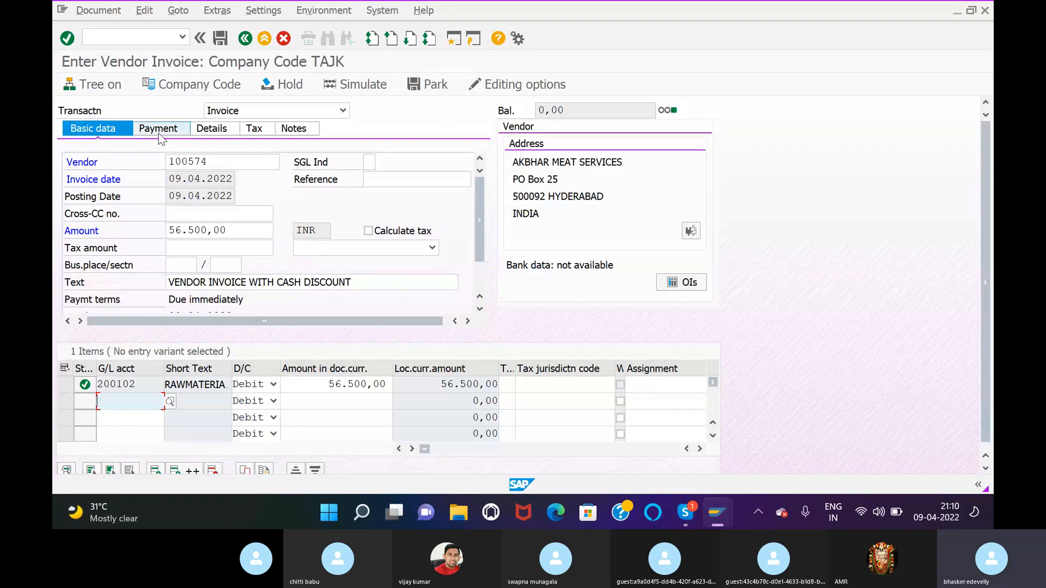
pyautogui.click(773, 168)
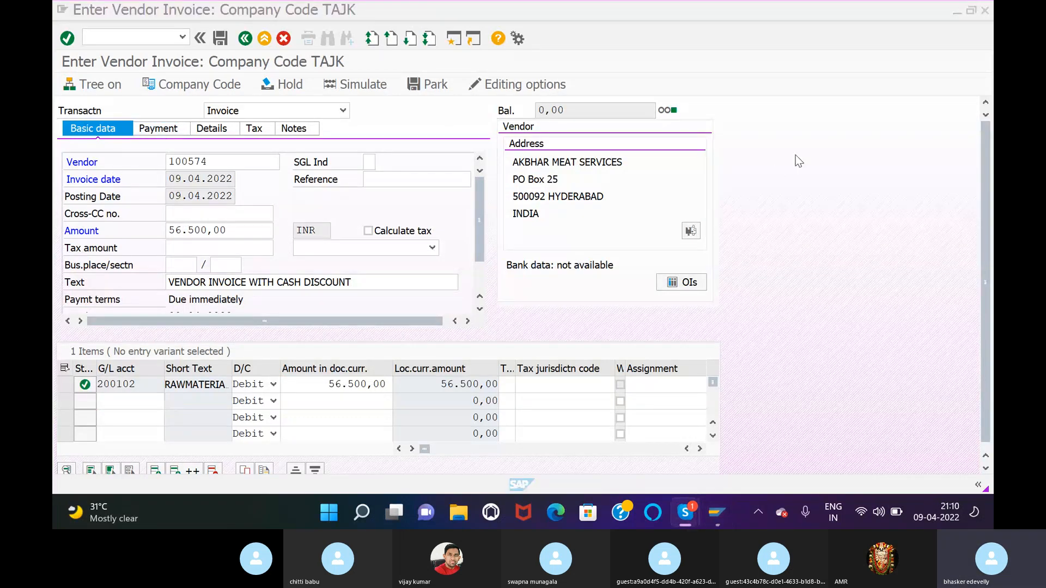
# Step: Find the payment terms starting with TJ and apply TJV1 (5% within 7 days, 3% within 14 days) to the invoice
pyautogui.click(156, 129)
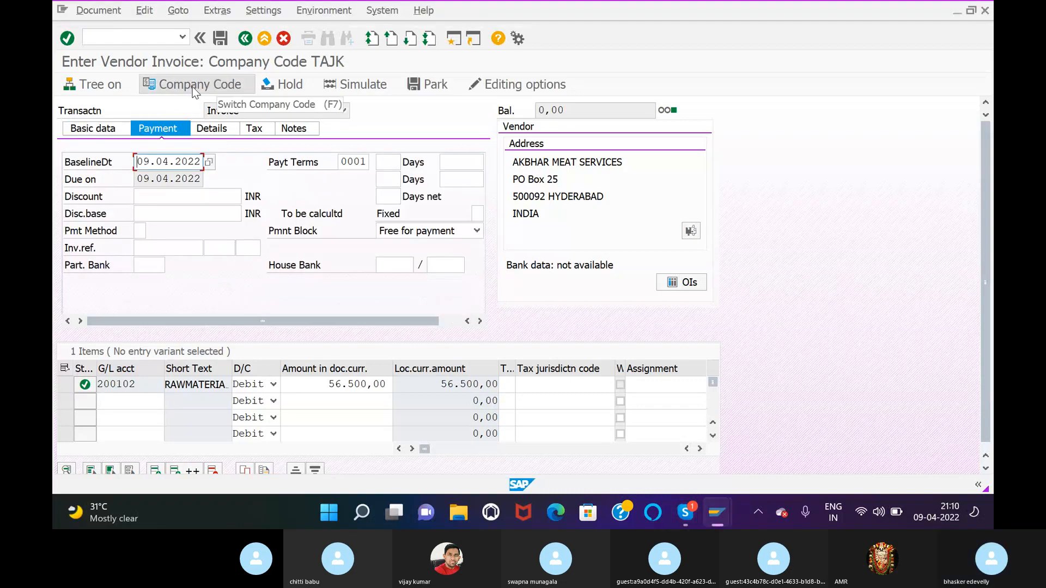
pyautogui.click(360, 160)
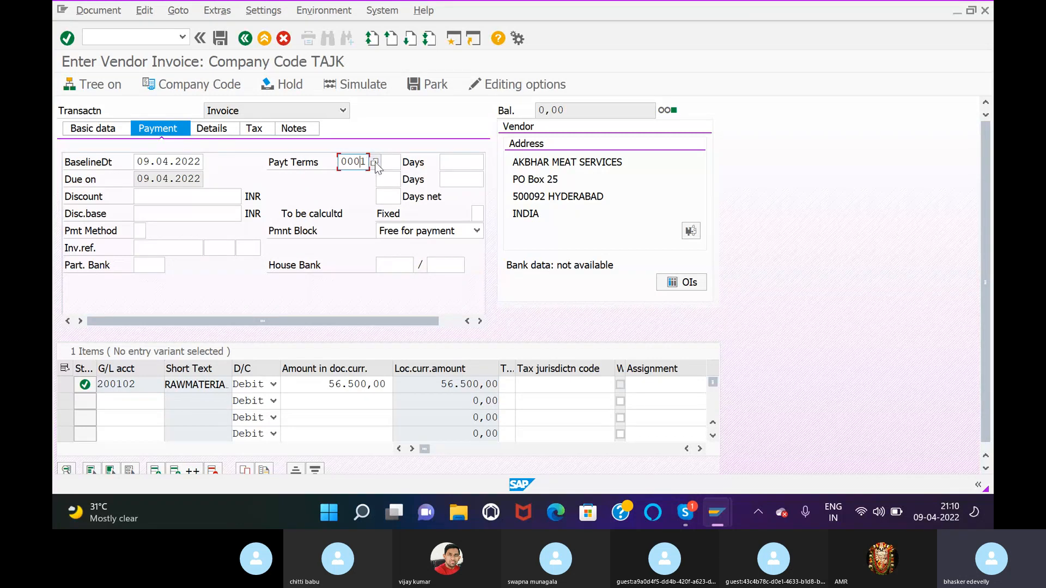
pyautogui.click(374, 163)
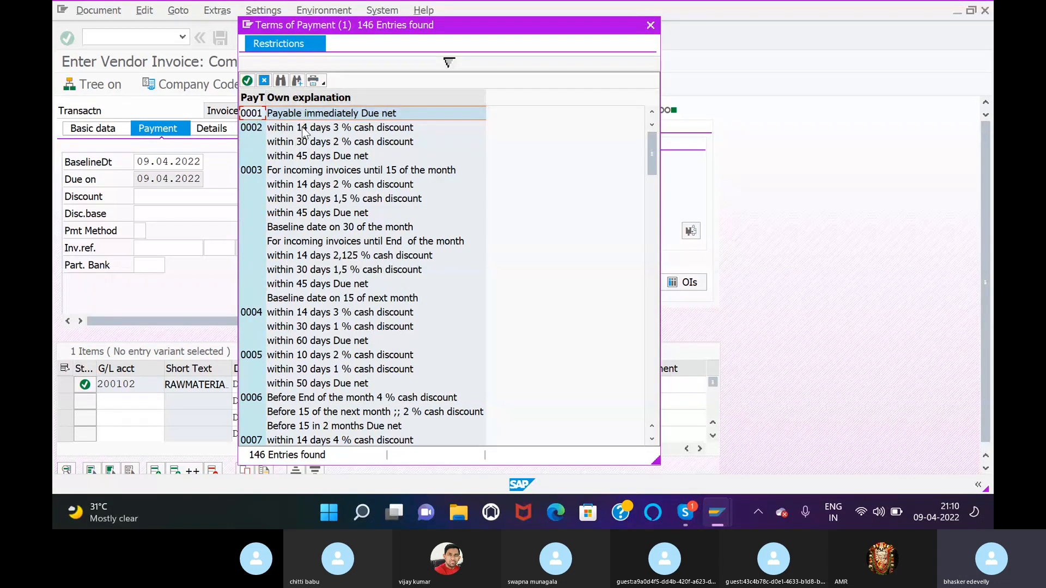
pyautogui.click(284, 81)
pyautogui.write('TJ')
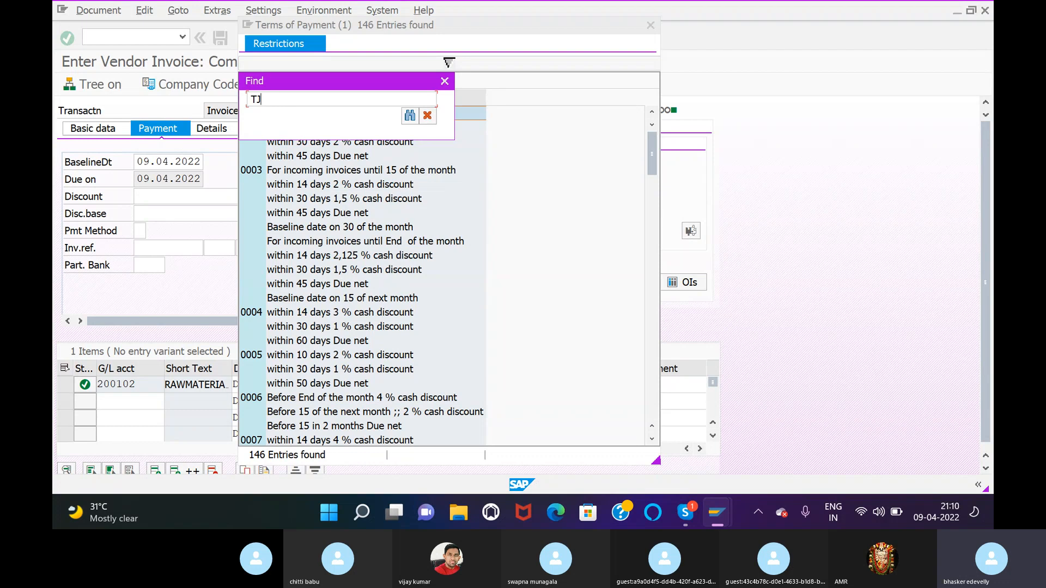
pyautogui.press('Return')
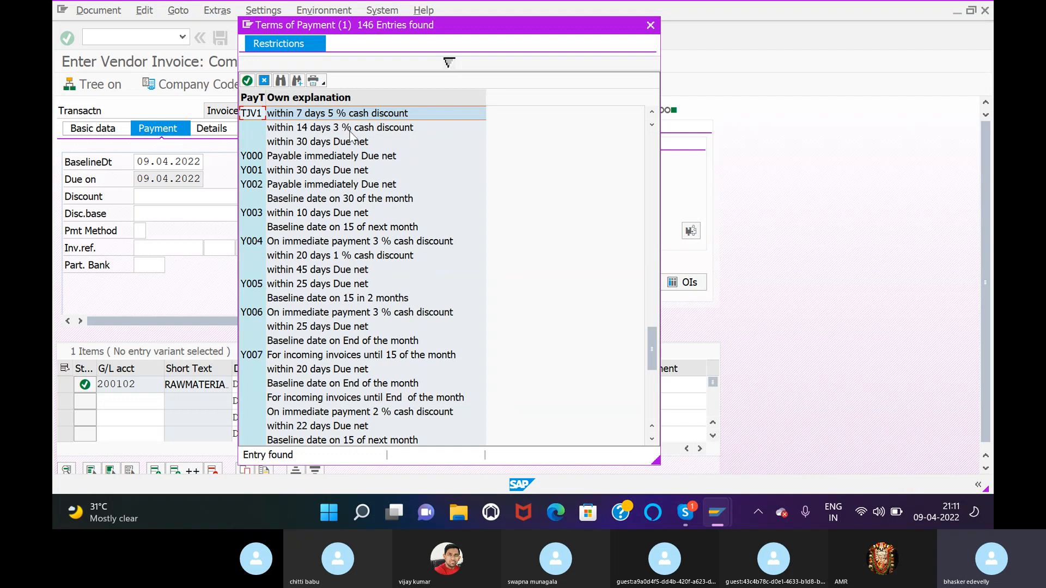
pyautogui.doubleClick(254, 116)
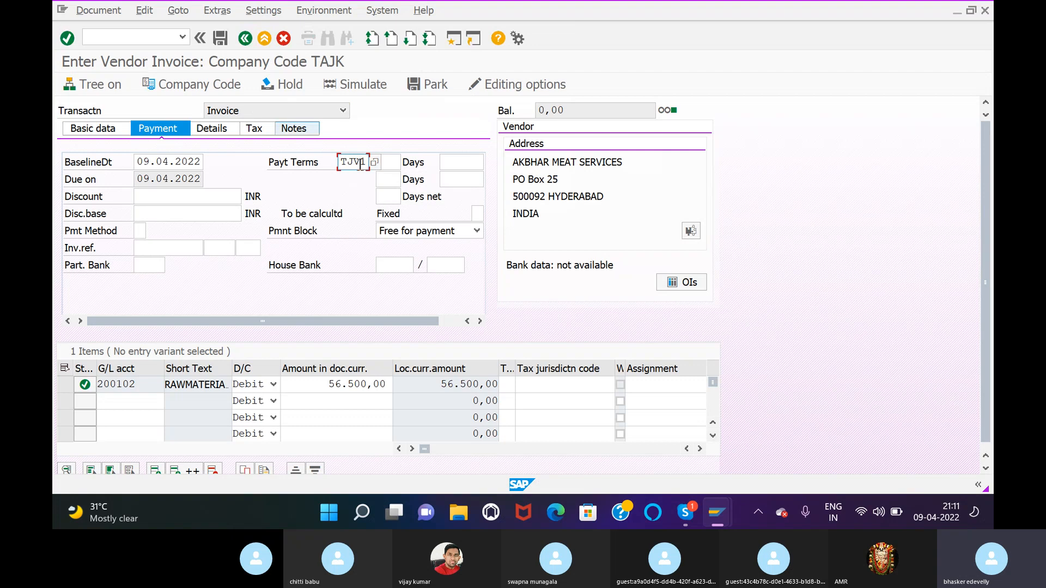
pyautogui.press('Return')
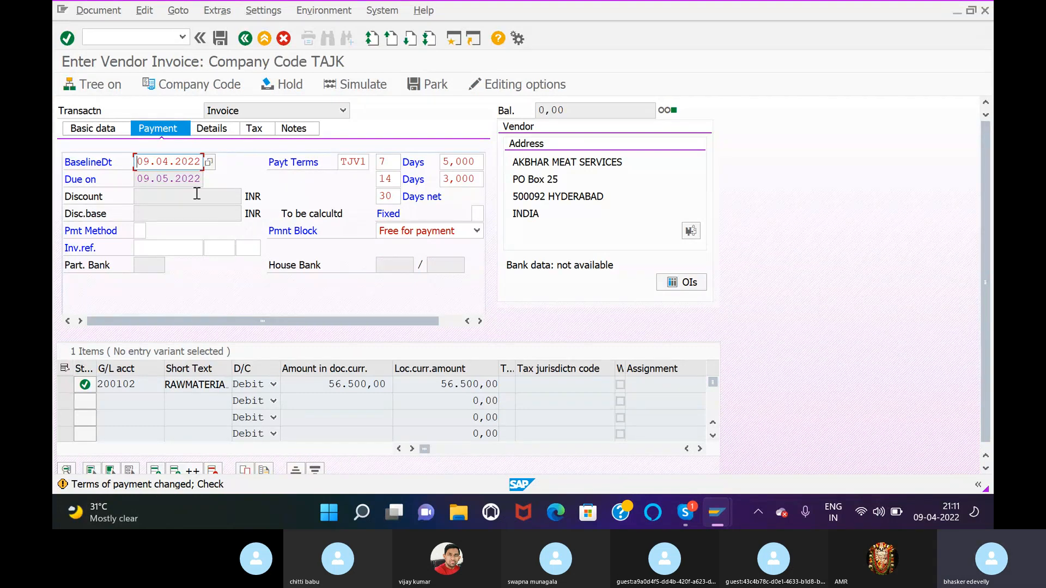
# Step: Check the help for the payment terms warning and confirm the changed terms with baseline date 09.04.2022
pyautogui.doubleClick(151, 485)
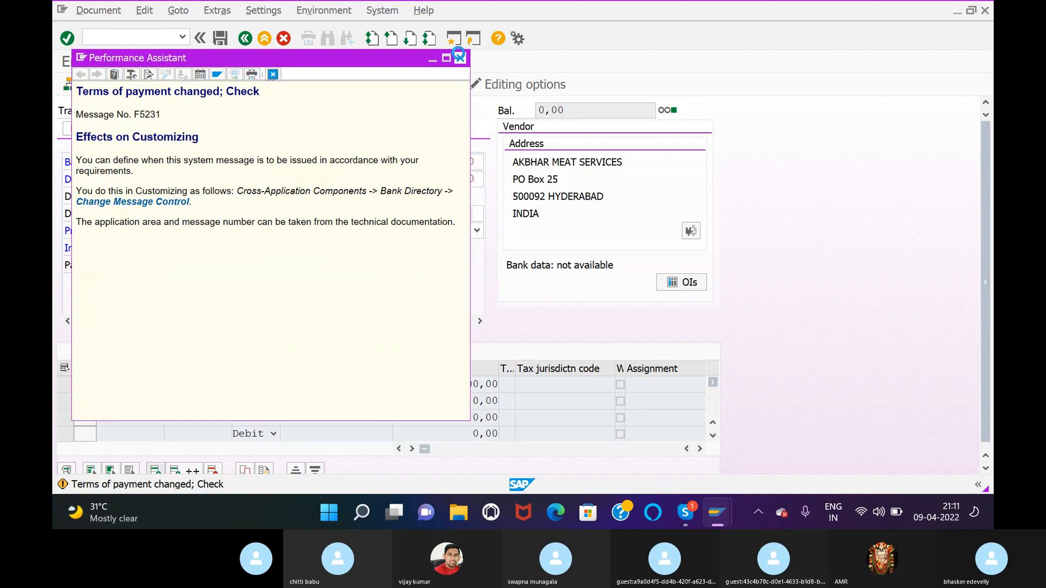
pyautogui.click(460, 59)
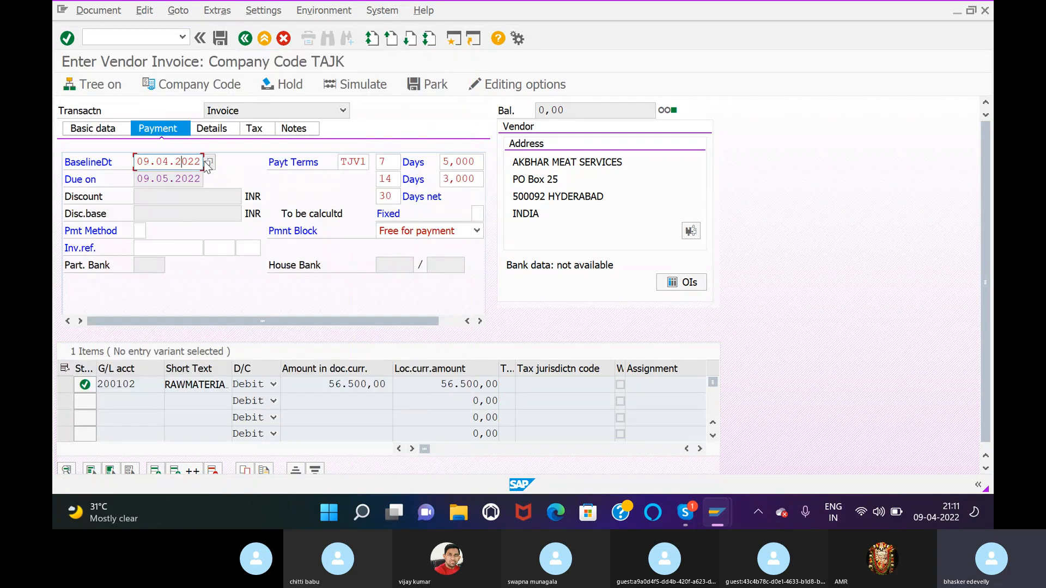
pyautogui.click(206, 163)
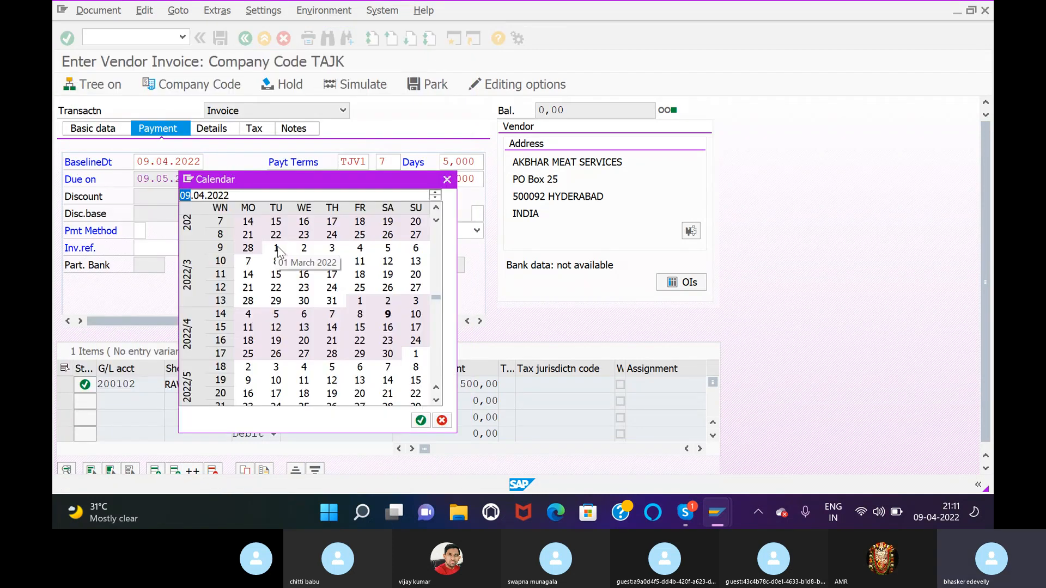
pyautogui.doubleClick(386, 318)
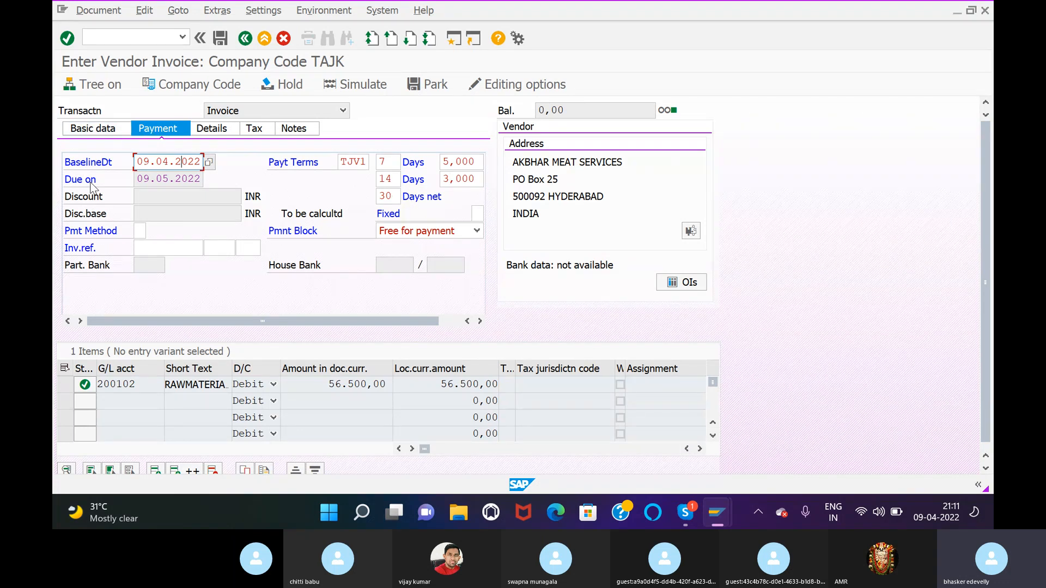
pyautogui.click(193, 181)
pyautogui.press('Return')
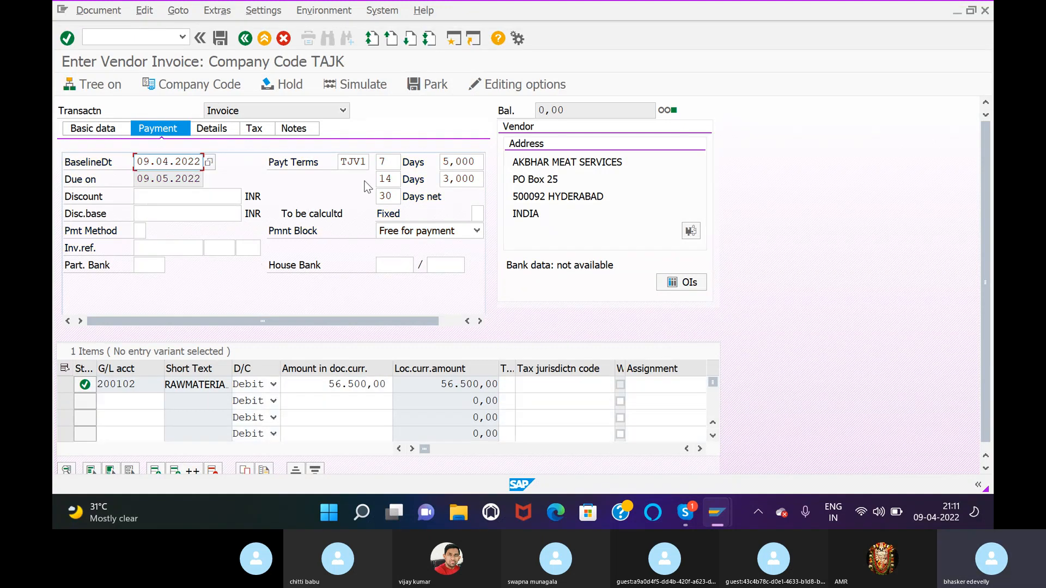
# Step: Simulate the vendor invoice and post it
pyautogui.click(364, 87)
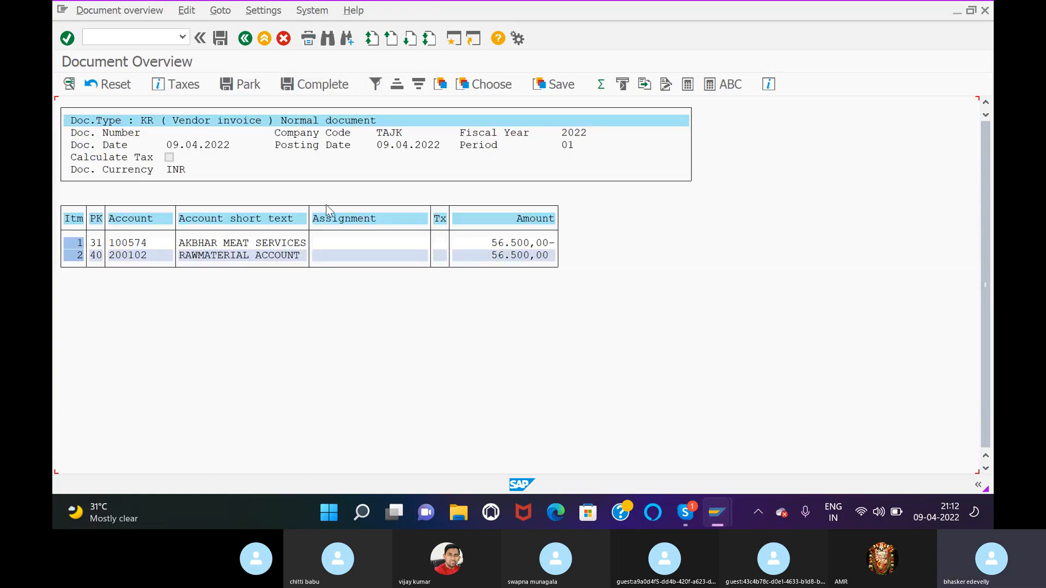
pyautogui.click(220, 38)
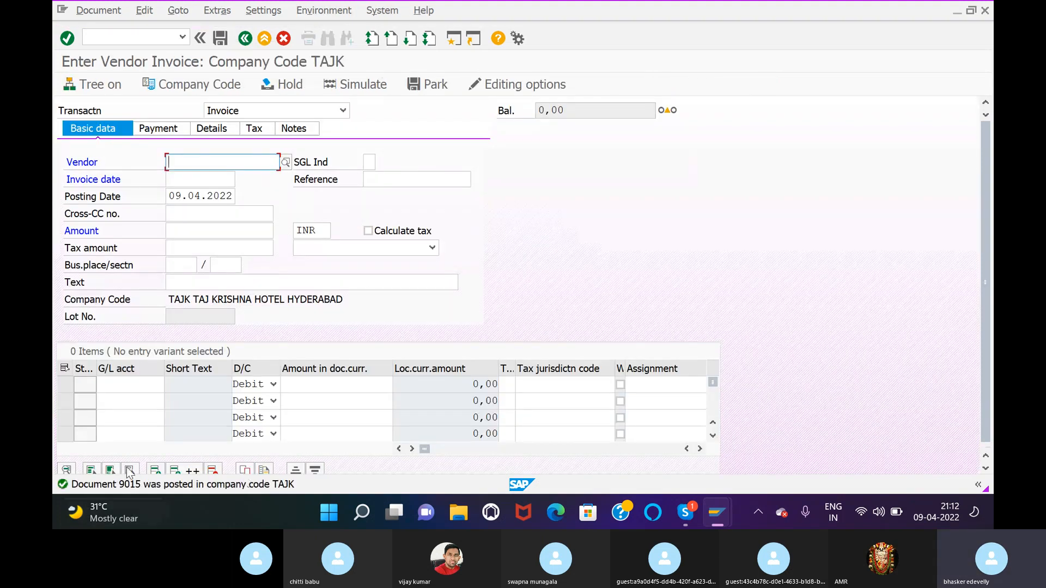
# Step: Open the vendor line item display and list the open vendor items of company code TAJK at key date 09.04.2022
pyautogui.click(150, 31)
pyautogui.write('/NFBL1')
pyautogui.press('Return')
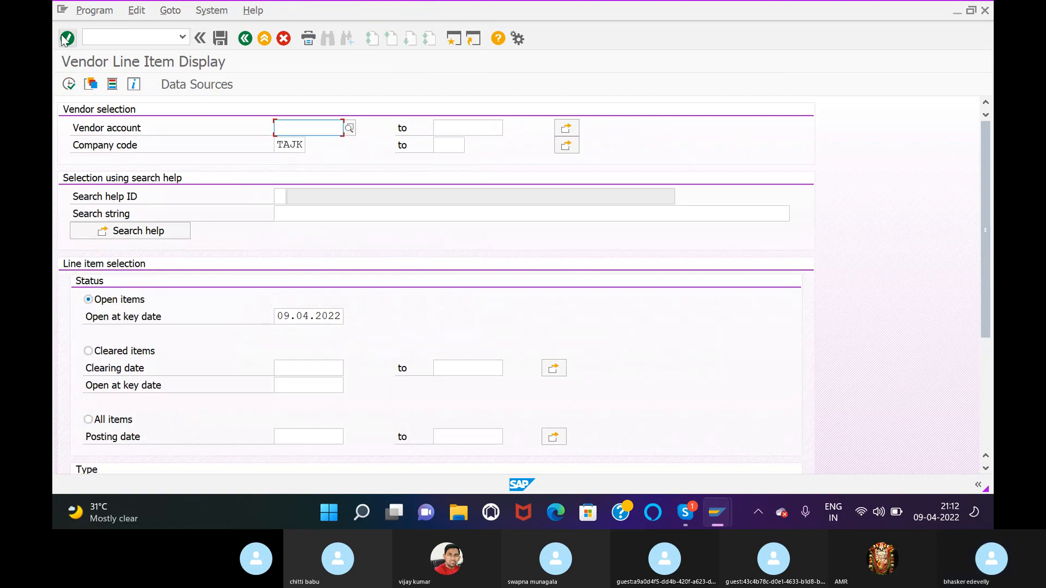
pyautogui.click(69, 84)
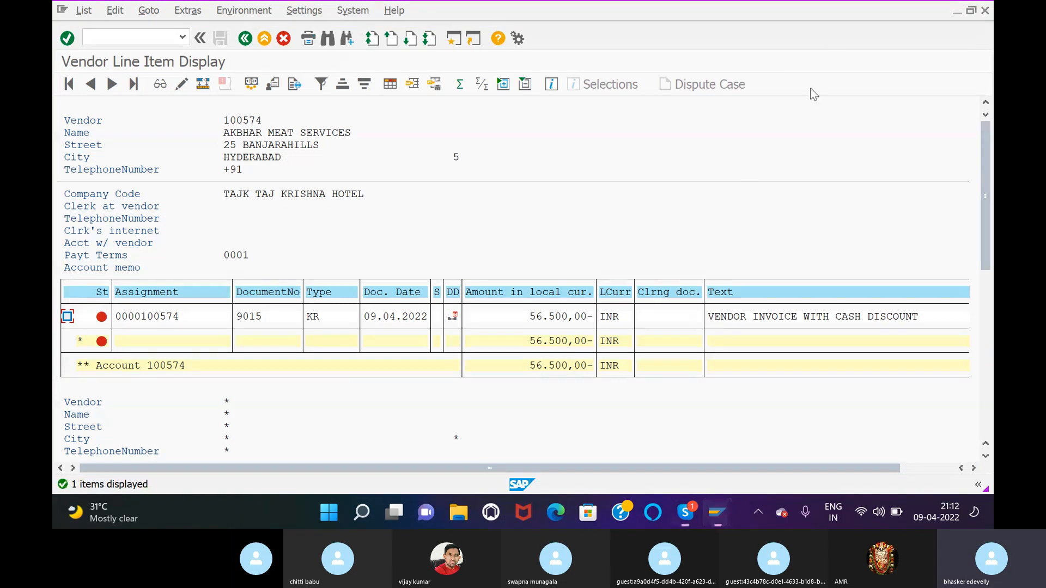
pyautogui.click(813, 64)
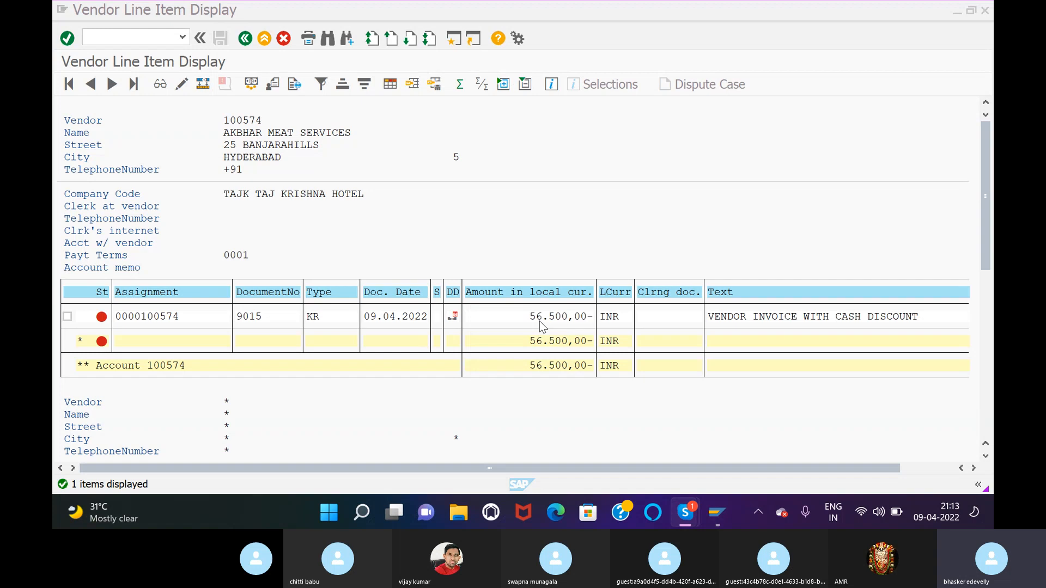
# Step: Open the Post Outgoing Payments transaction to clear the vendor invoice
pyautogui.click(152, 37)
pyautogui.write('/NF-')
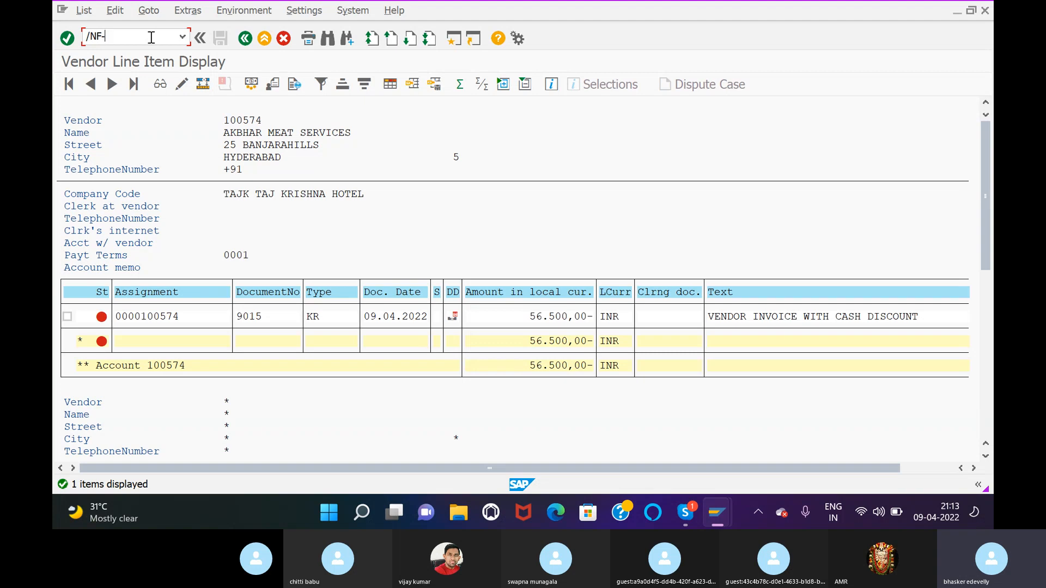
pyautogui.write('3')
pyautogui.press('Return')
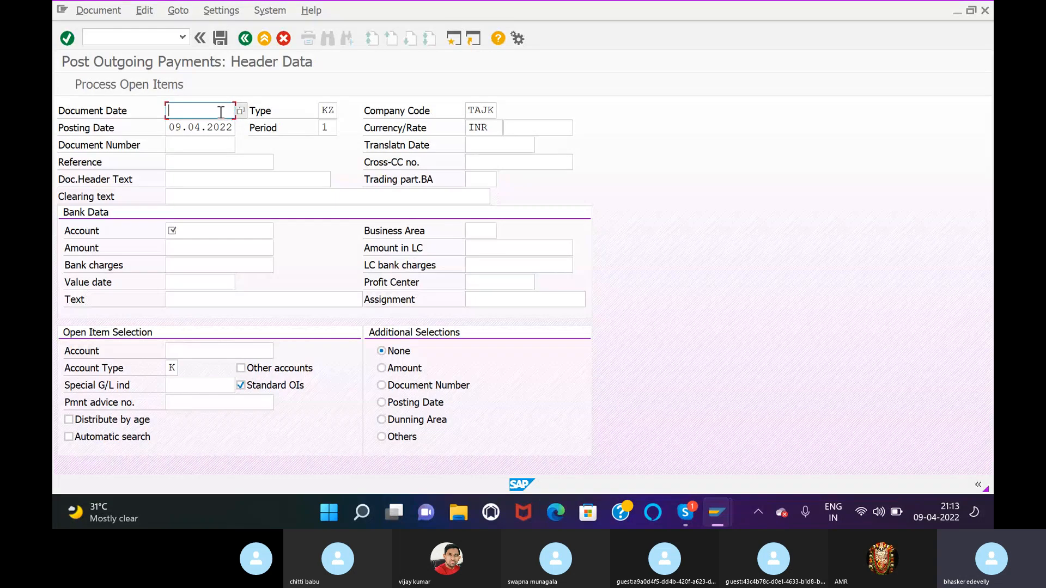
# Step: Fill in the payment header with document date 09.04.2022, reference CLEARING and header text VENDOR CLEARING
pyautogui.write('0')
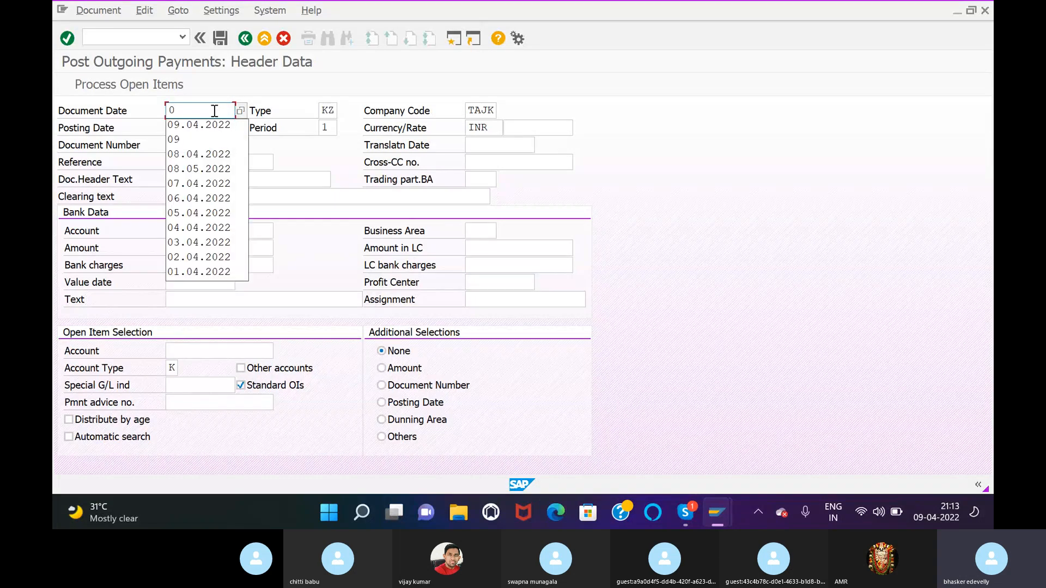
pyautogui.click(193, 125)
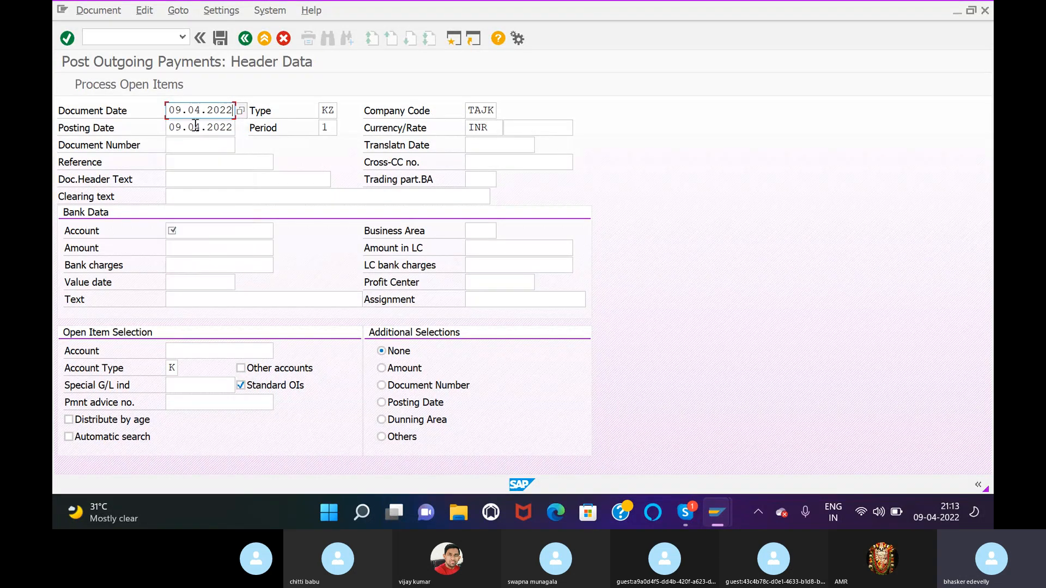
pyautogui.click(210, 157)
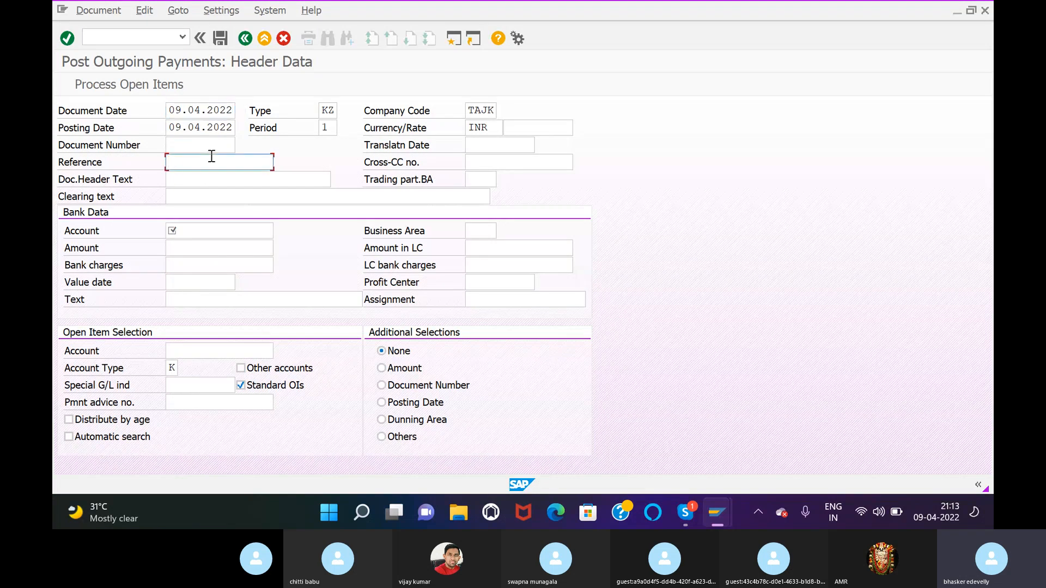
pyautogui.write('CLE')
pyautogui.click(200, 177)
pyautogui.click(199, 195)
pyautogui.click(215, 179)
pyautogui.write('VE')
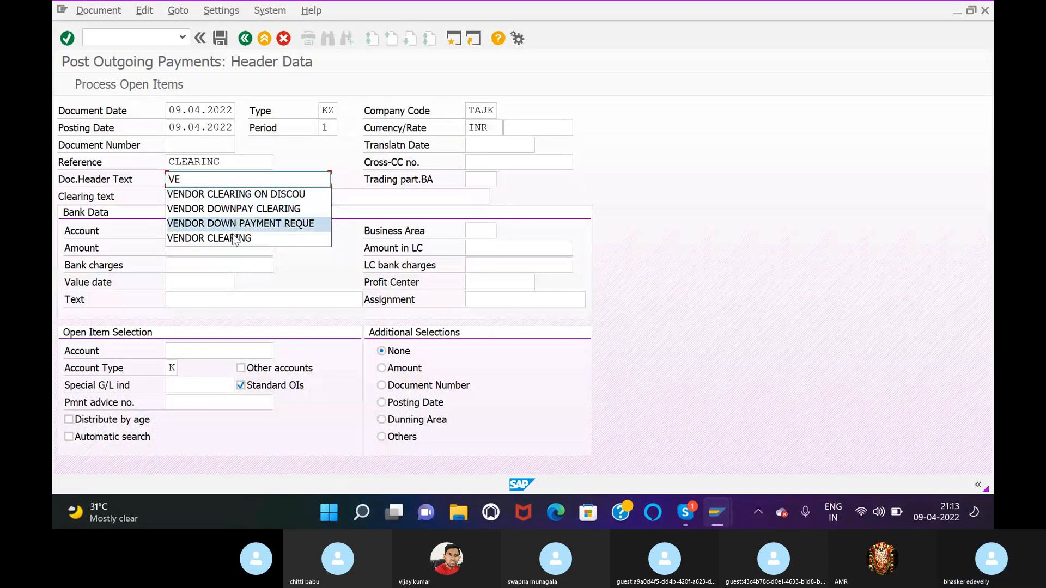
pyautogui.click(244, 238)
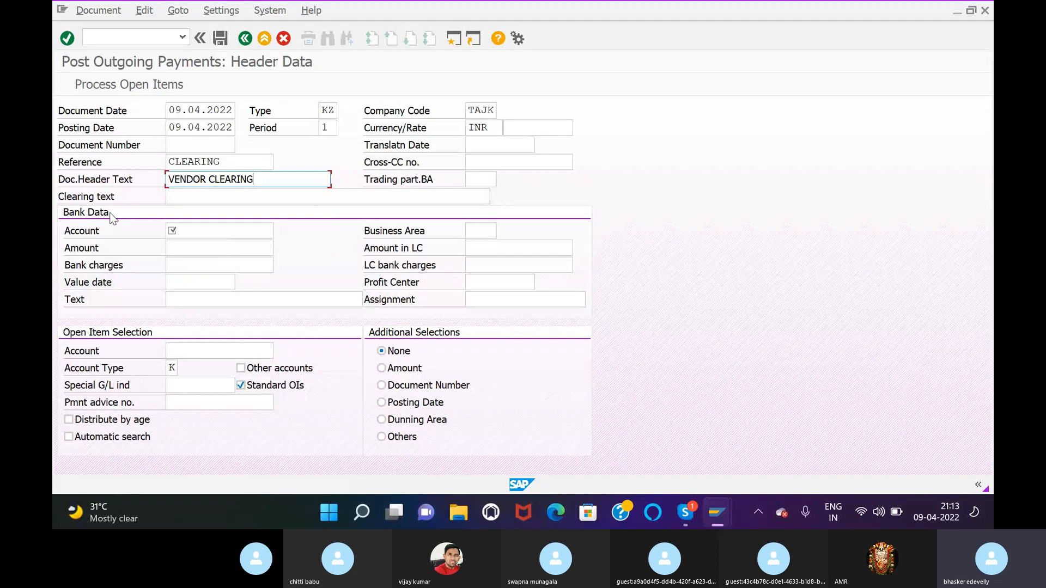
# Step: Choose HDFC BANK ACCOUNT as the G/L account in the payment's bank data
pyautogui.click(197, 234)
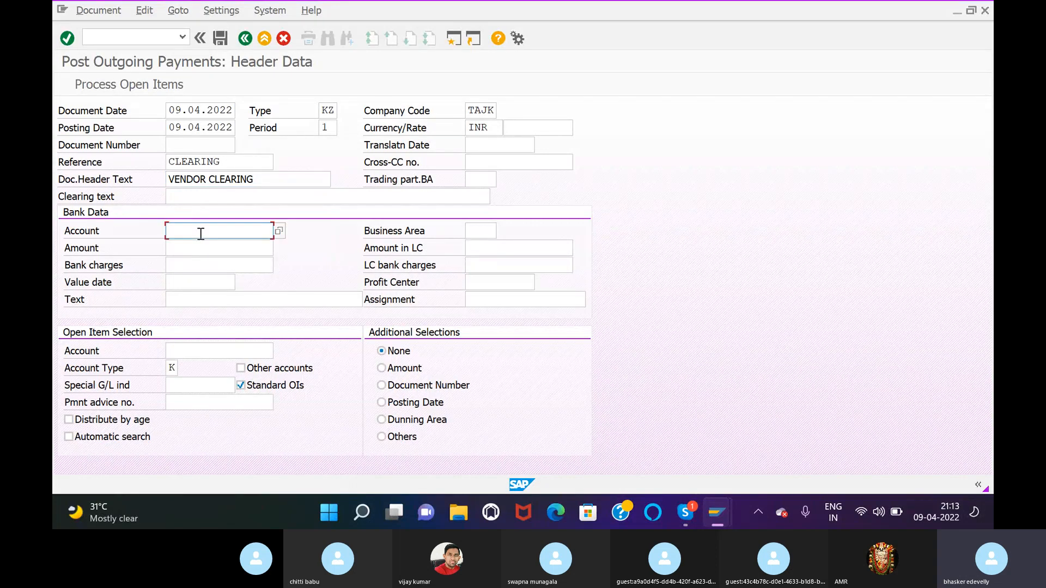
pyautogui.press('F4')
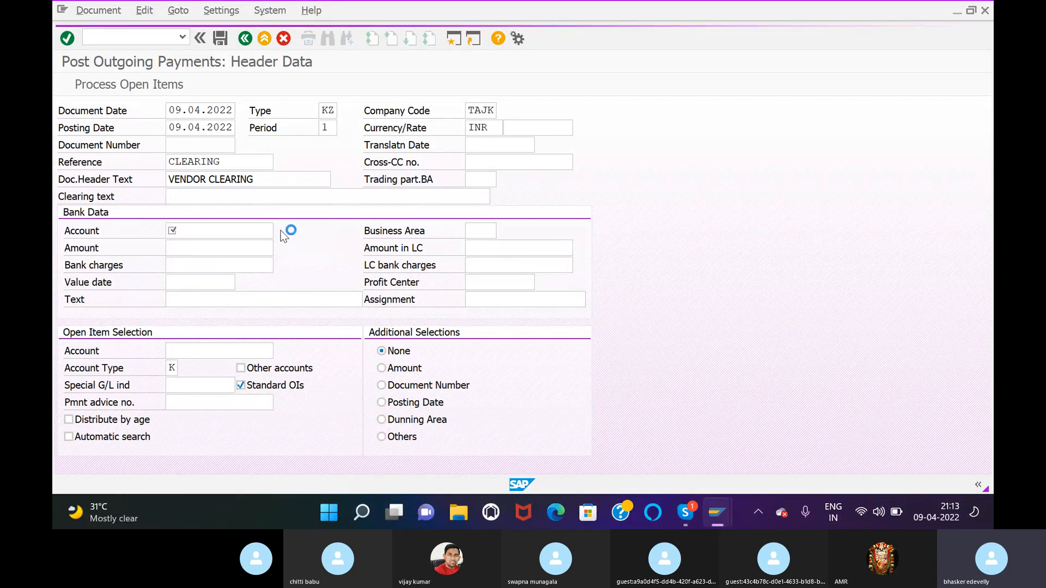
pyautogui.click(639, 299)
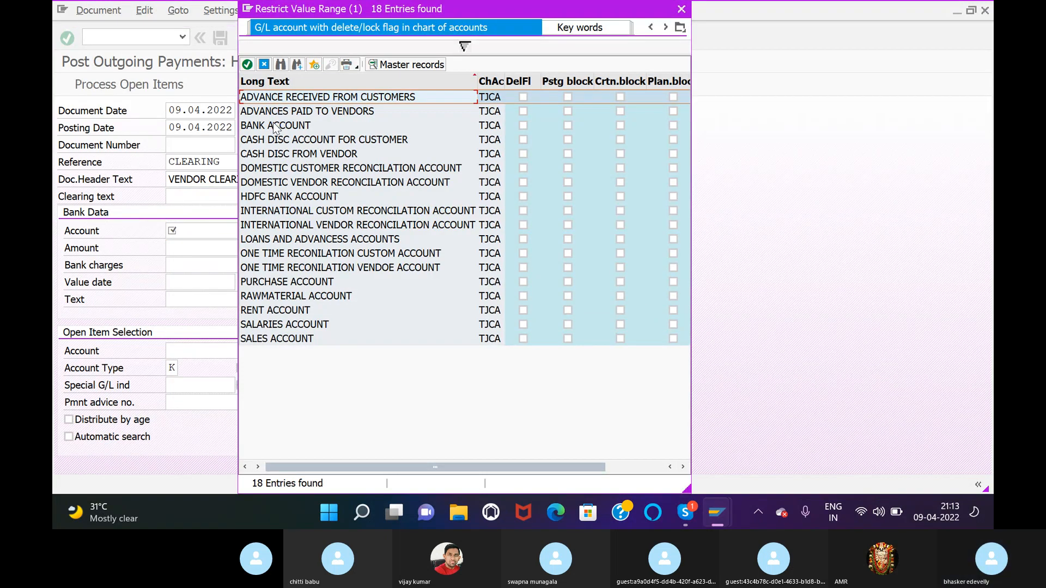
pyautogui.doubleClick(269, 198)
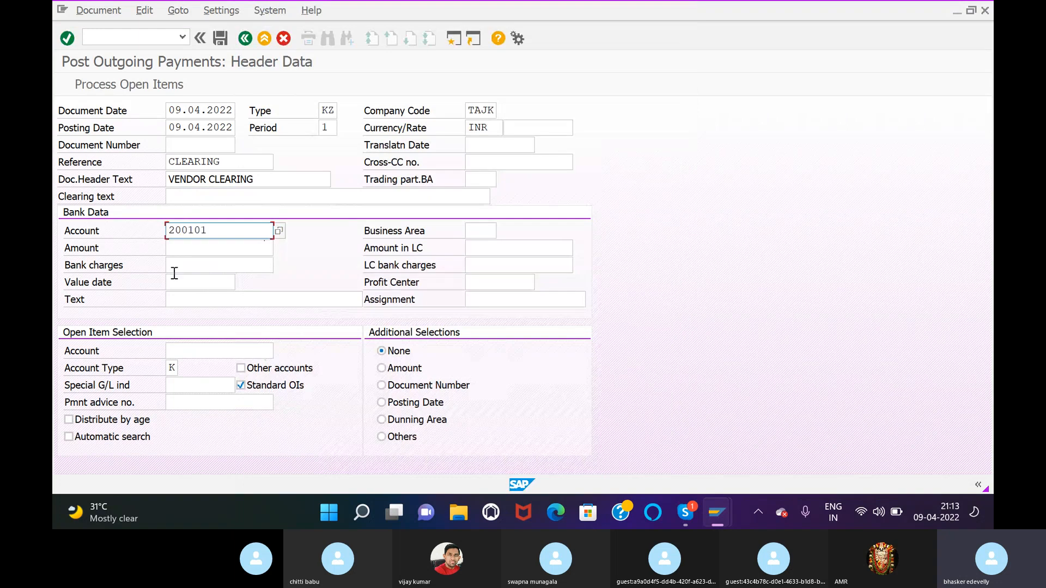
# Step: Enter a placeholder amount of 1 and value date 09.04.2022 in the bank data
pyautogui.click(182, 247)
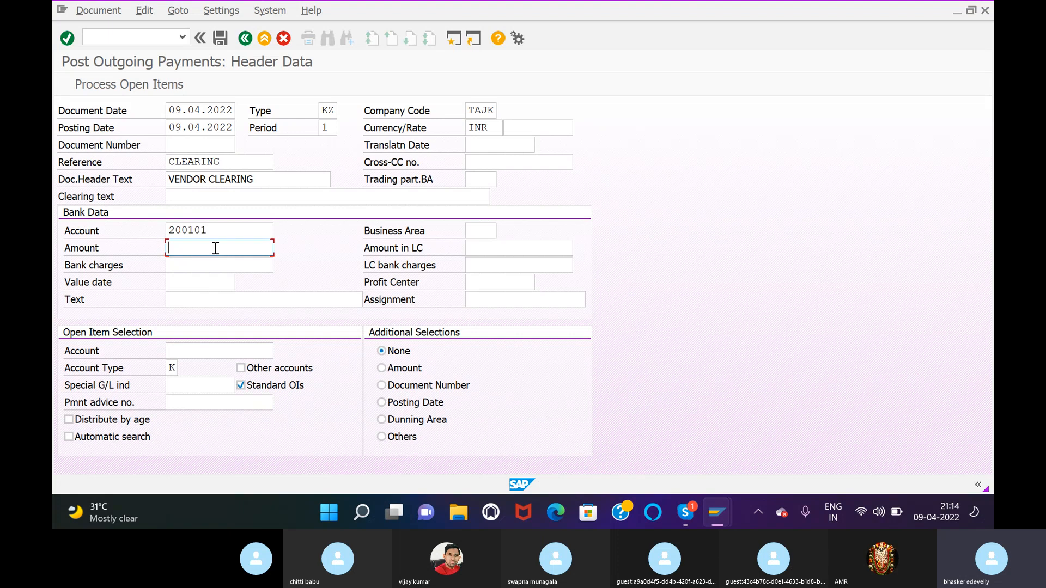
pyautogui.write('1')
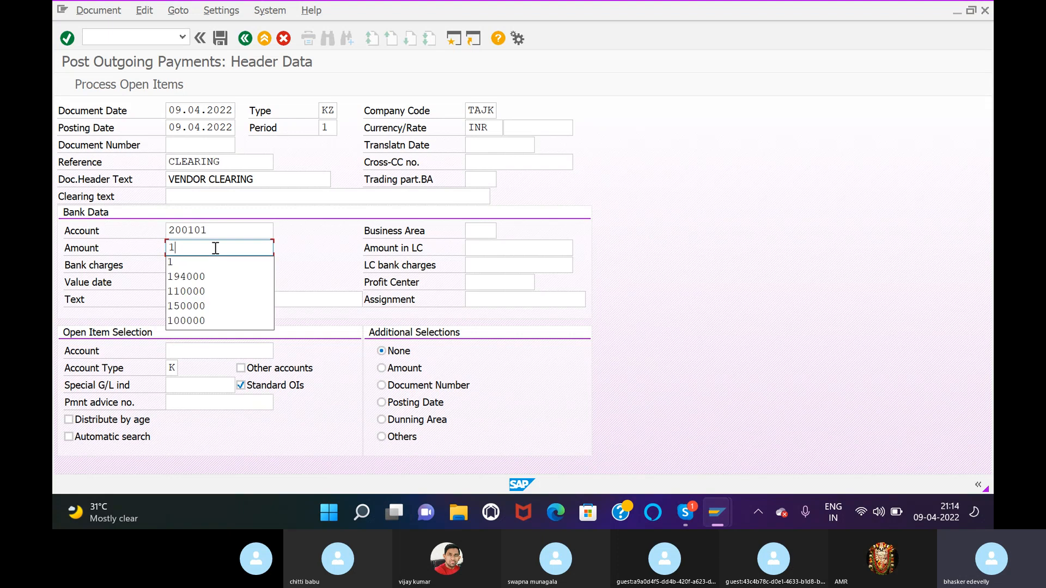
pyautogui.click(321, 259)
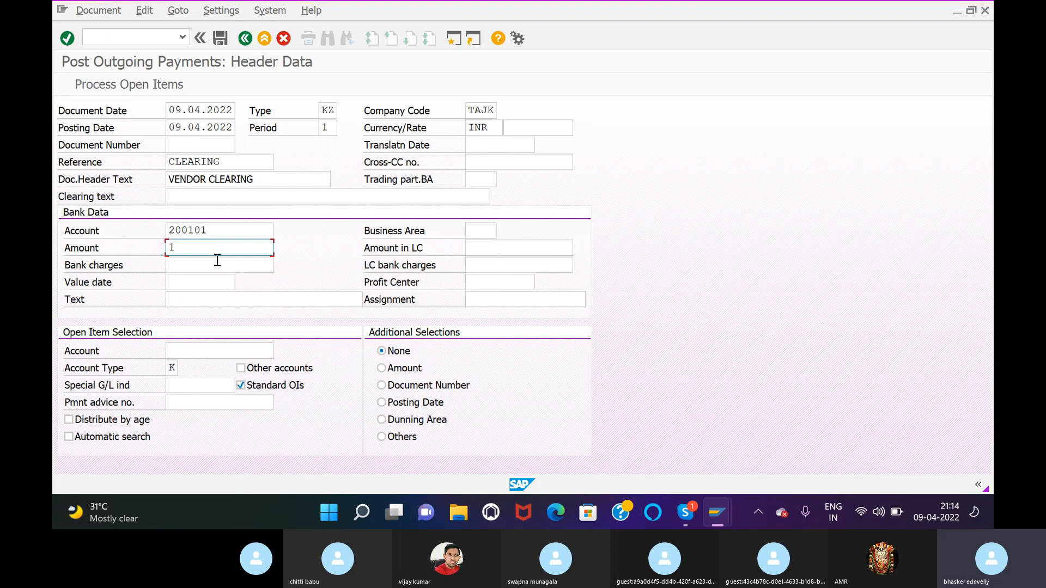
pyautogui.click(205, 284)
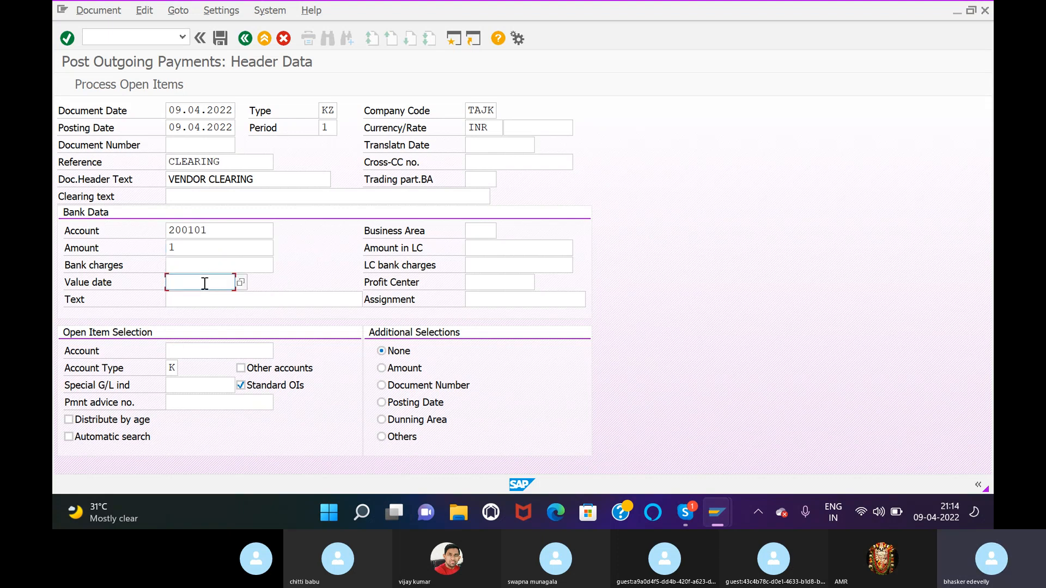
pyautogui.click(240, 282)
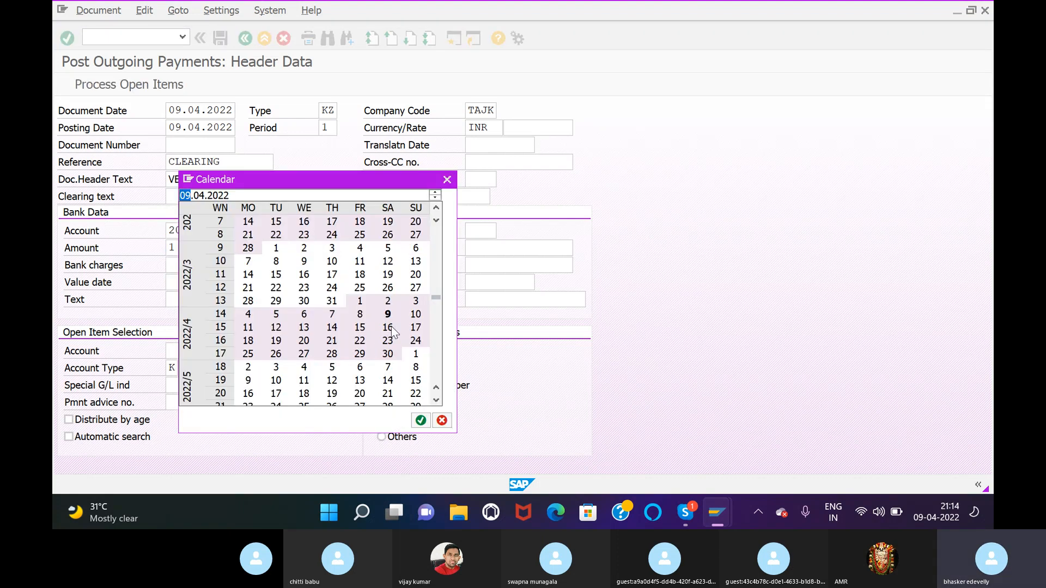
pyautogui.doubleClick(388, 314)
# Step: Select vendor AKBHAR MEAT SERVICES of company code TAJK for open item selection and process its open items
pyautogui.click(223, 353)
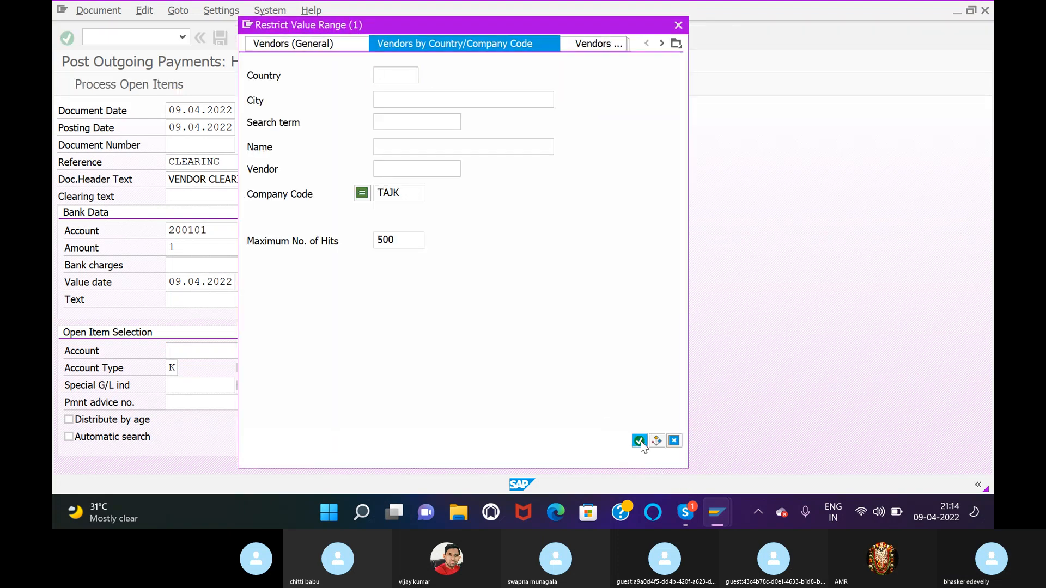
pyautogui.click(639, 441)
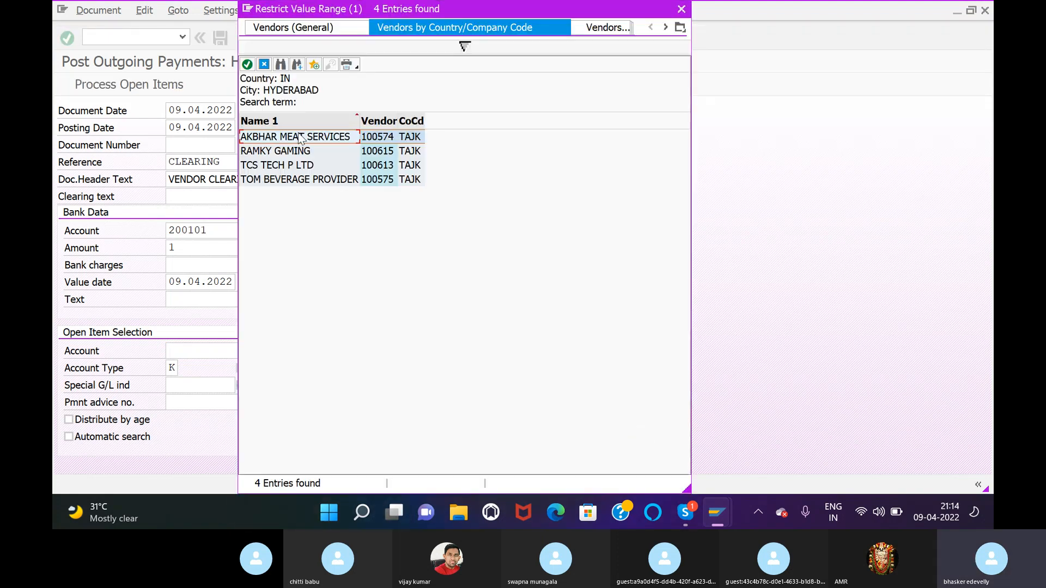
pyautogui.doubleClick(300, 138)
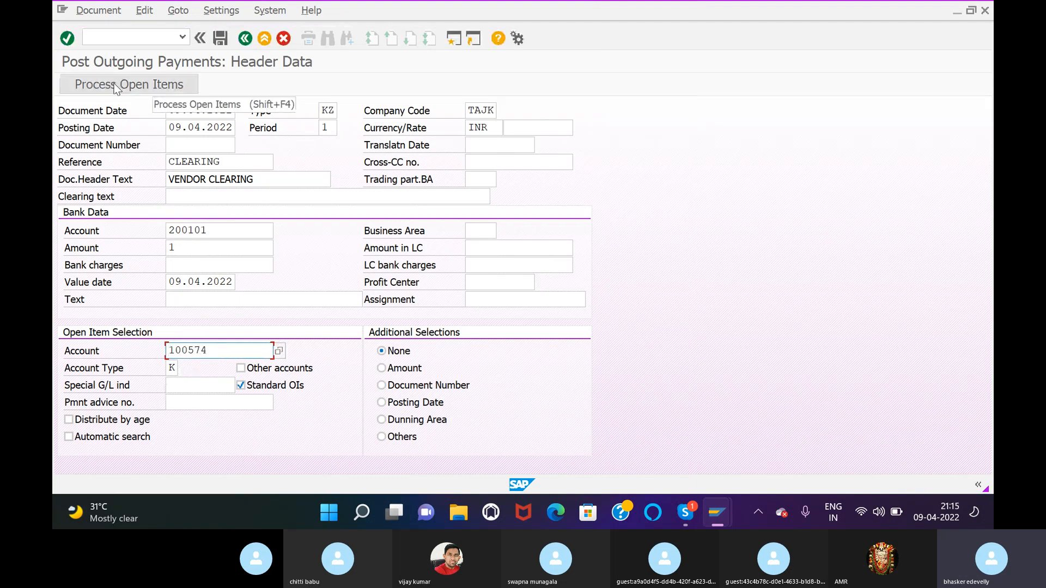
pyautogui.click(138, 88)
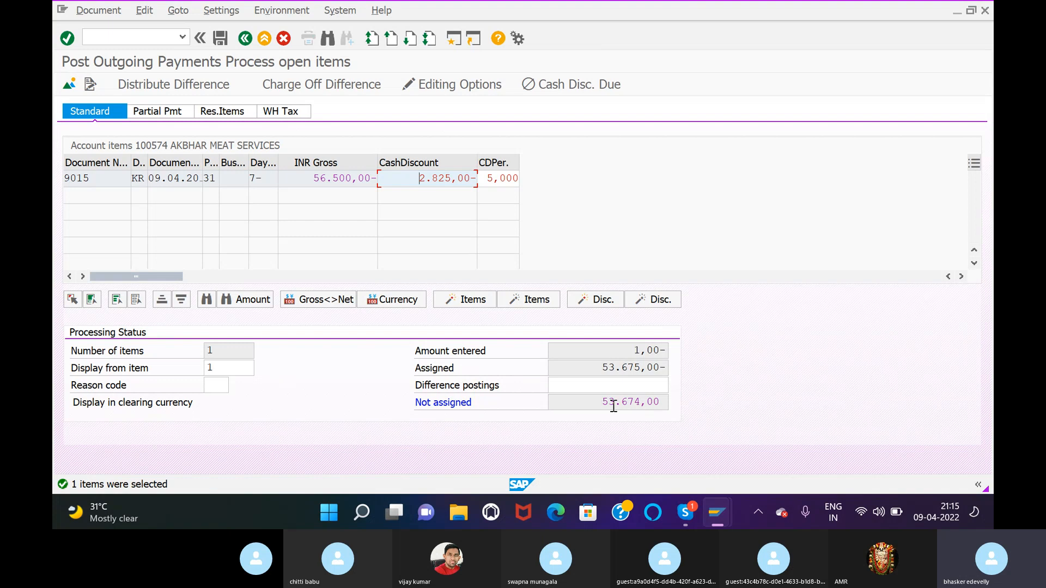
# Step: Switch from open item processing to the payment's document overview, keeping the document in editing
pyautogui.click(641, 352)
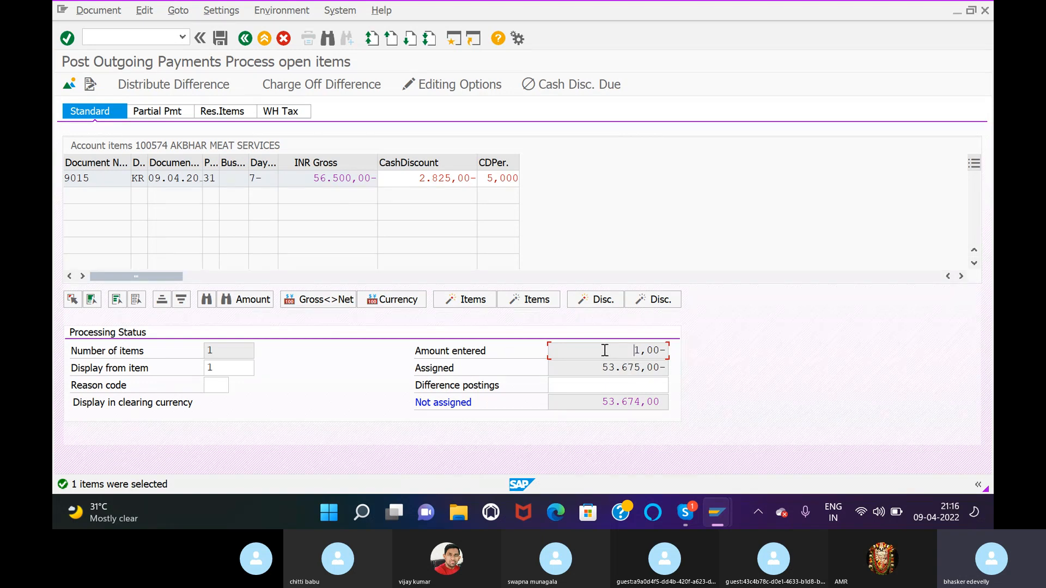
pyautogui.click(180, 12)
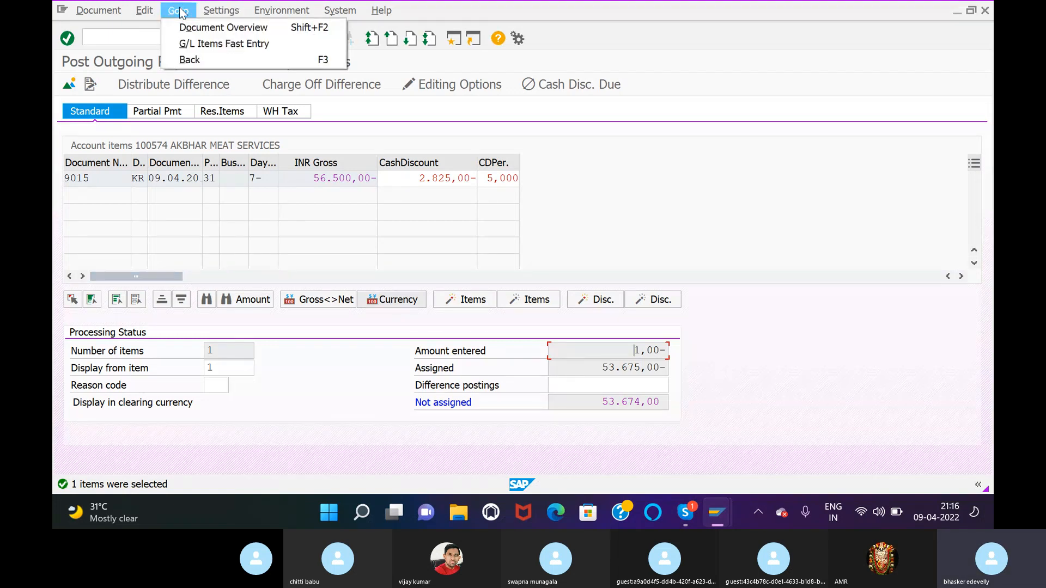
pyautogui.click(205, 33)
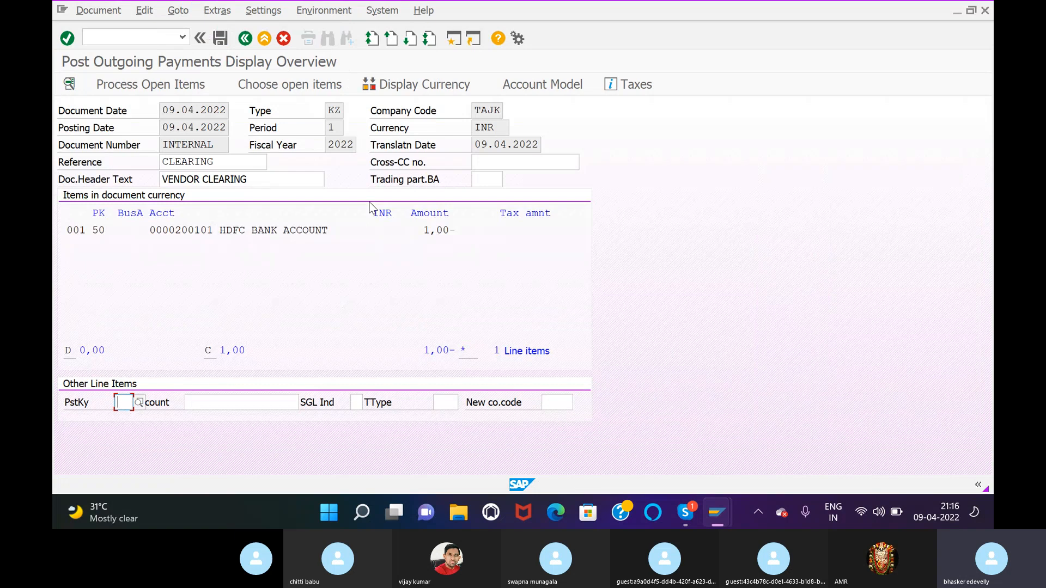
pyautogui.click(244, 37)
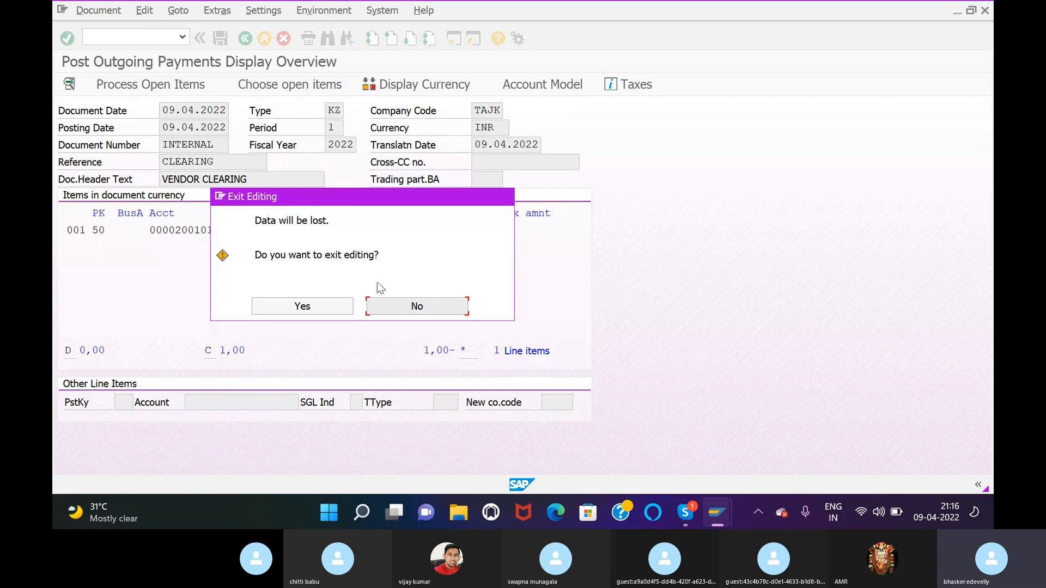
pyautogui.click(406, 302)
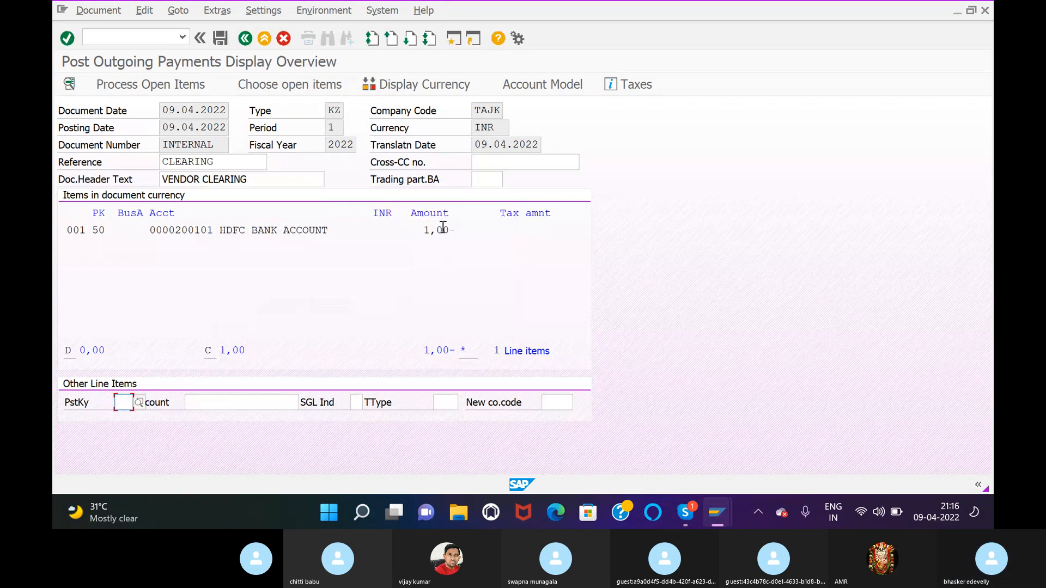
# Step: Set the amount of the HDFC BANK ACCOUNT line item to 53625 INR
pyautogui.click(443, 229)
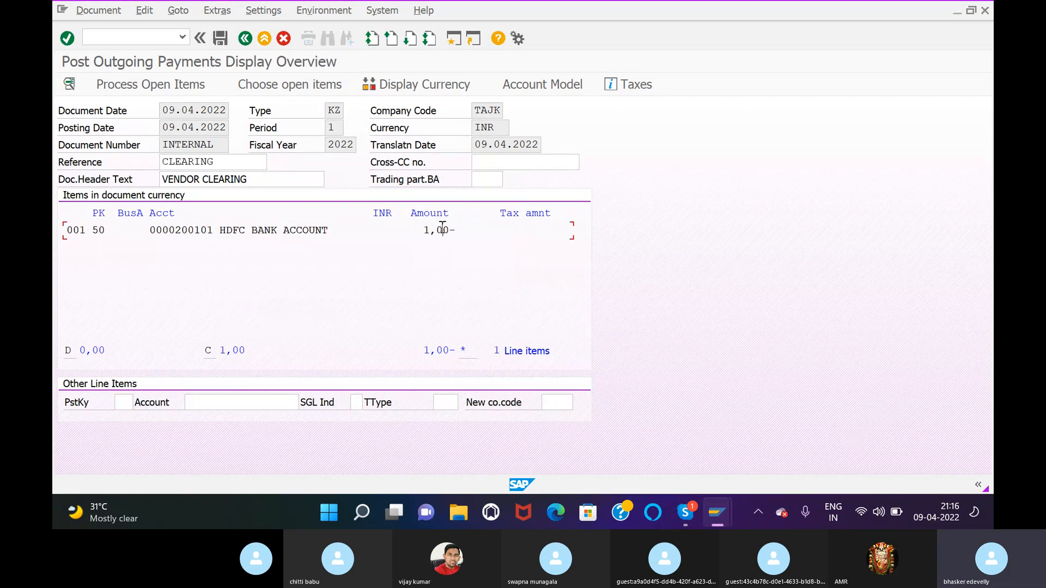
pyautogui.doubleClick(439, 230)
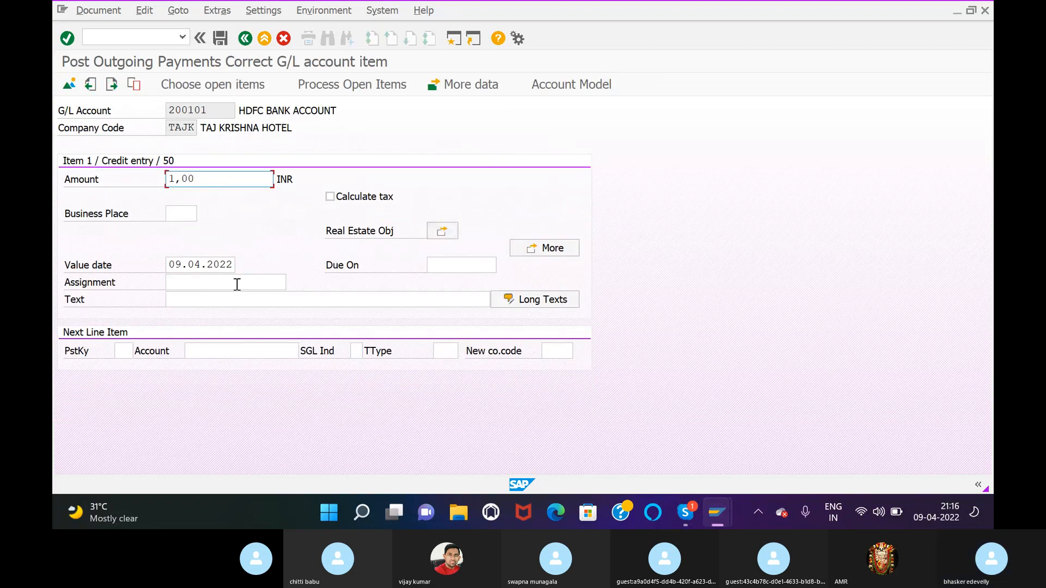
pyautogui.press('BackSpace')
pyautogui.press('BackSpace')
pyautogui.press('BackSpace')
pyautogui.press('BackSpace')
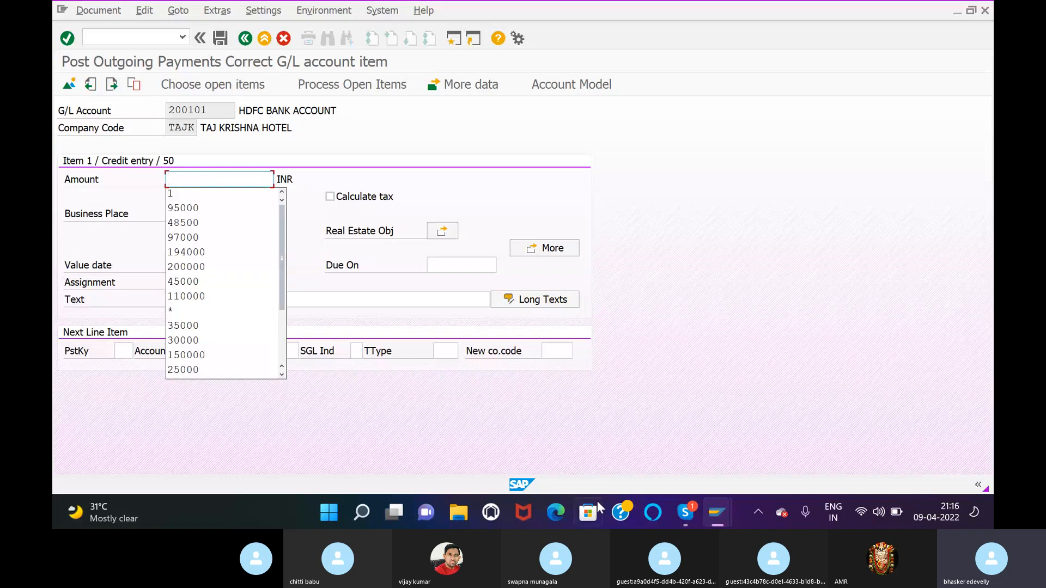
pyautogui.click(201, 179)
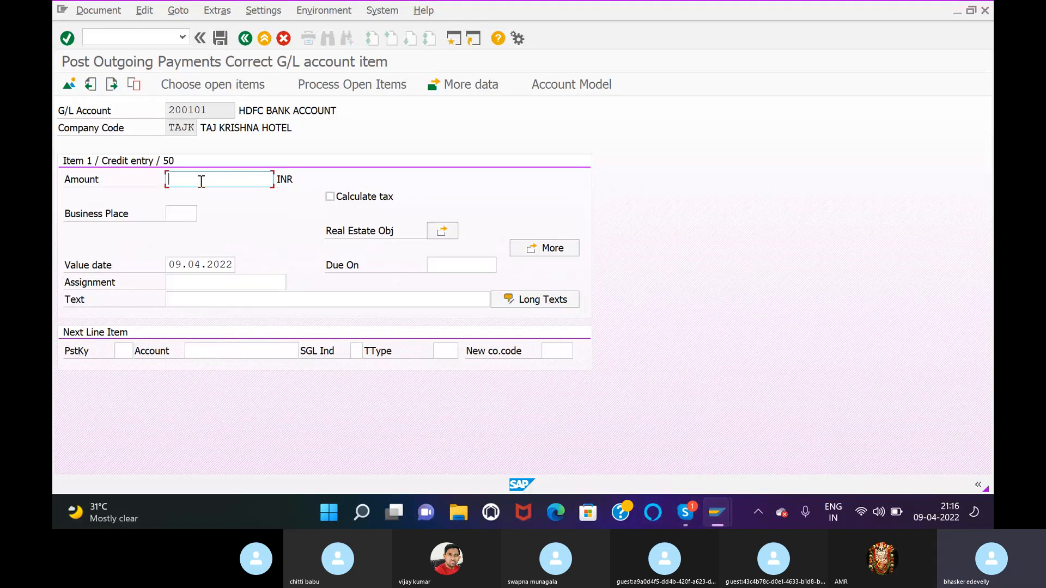
pyautogui.write('536')
pyautogui.write('25')
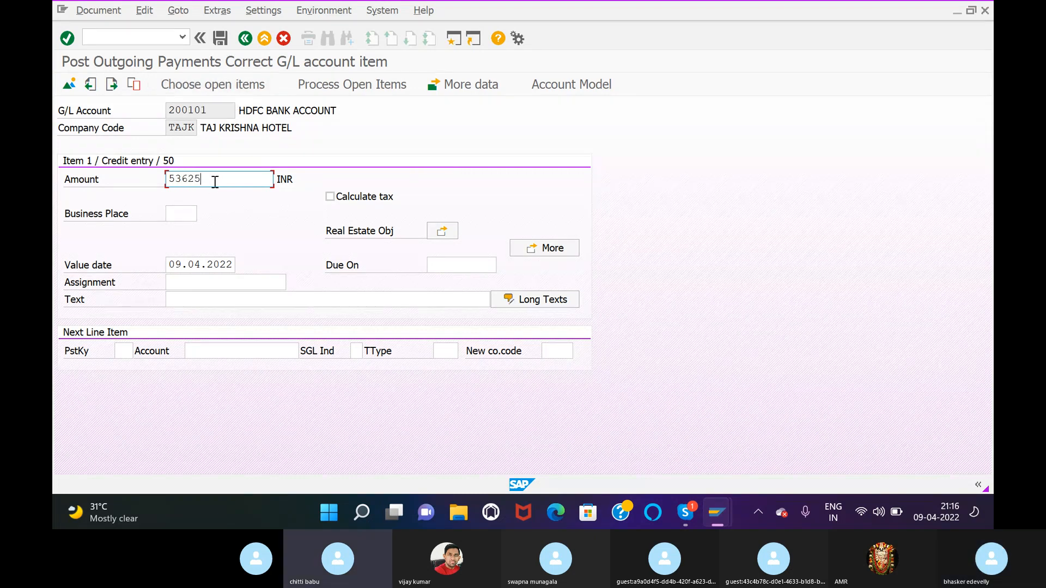
# Step: Set the bank line item's text to VENDOR CLEARING
pyautogui.click(199, 299)
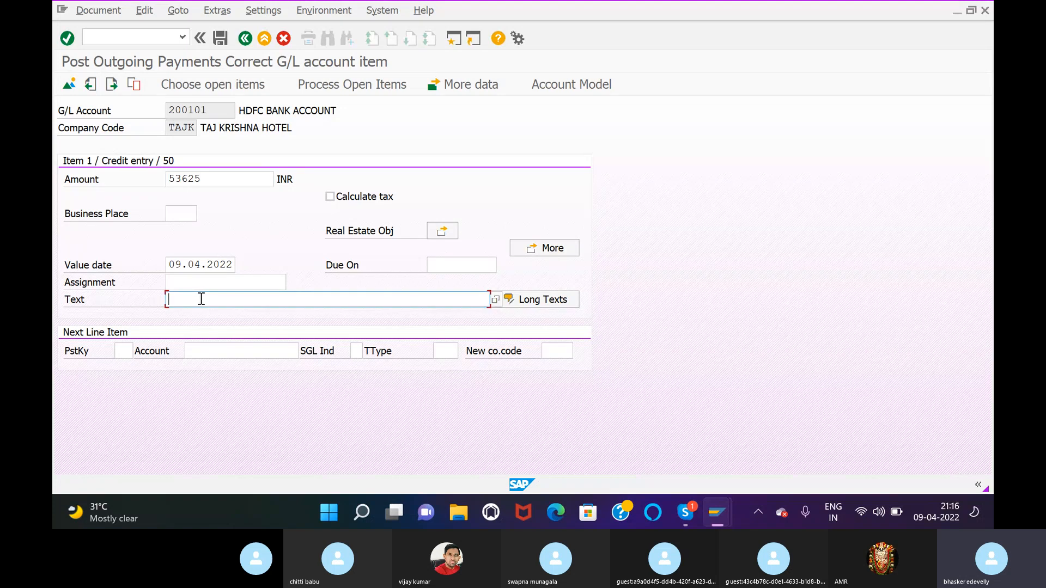
pyautogui.write('V')
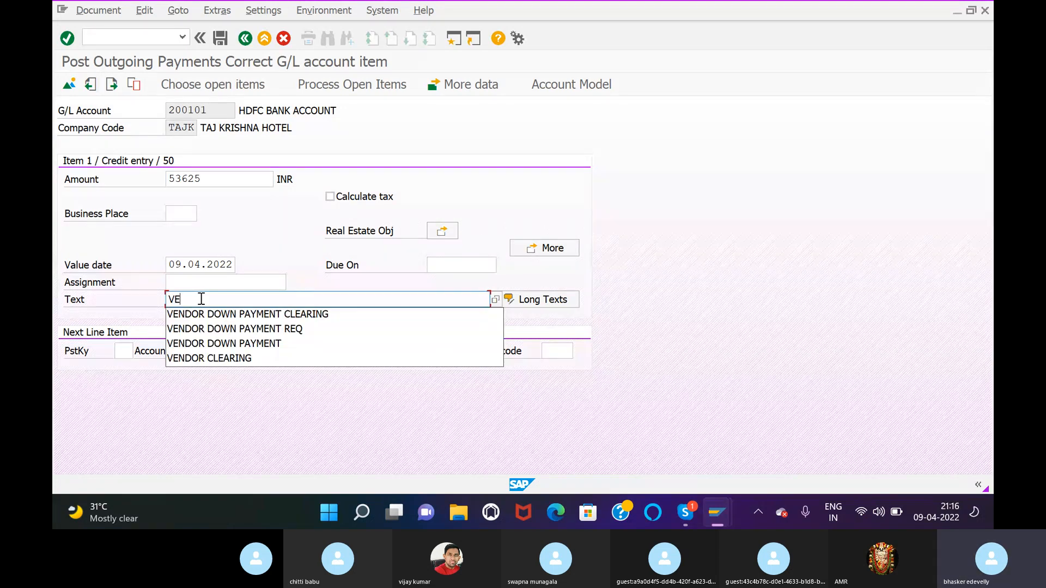
pyautogui.write('E')
pyautogui.click(188, 358)
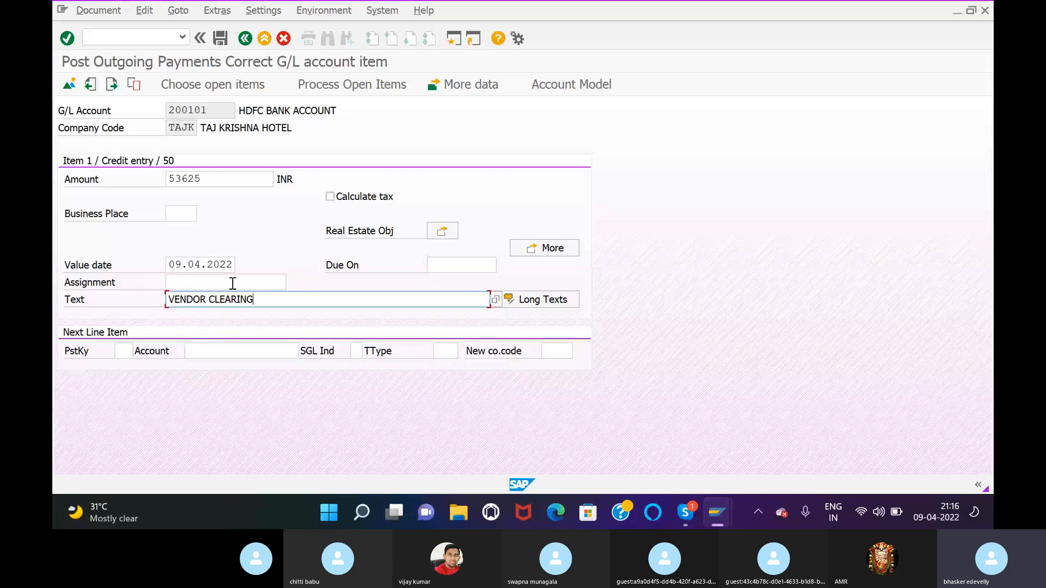
# Step: Try to simulate the outgoing payment and read the detailed explanation of the account determination error
pyautogui.click(99, 11)
pyautogui.click(106, 79)
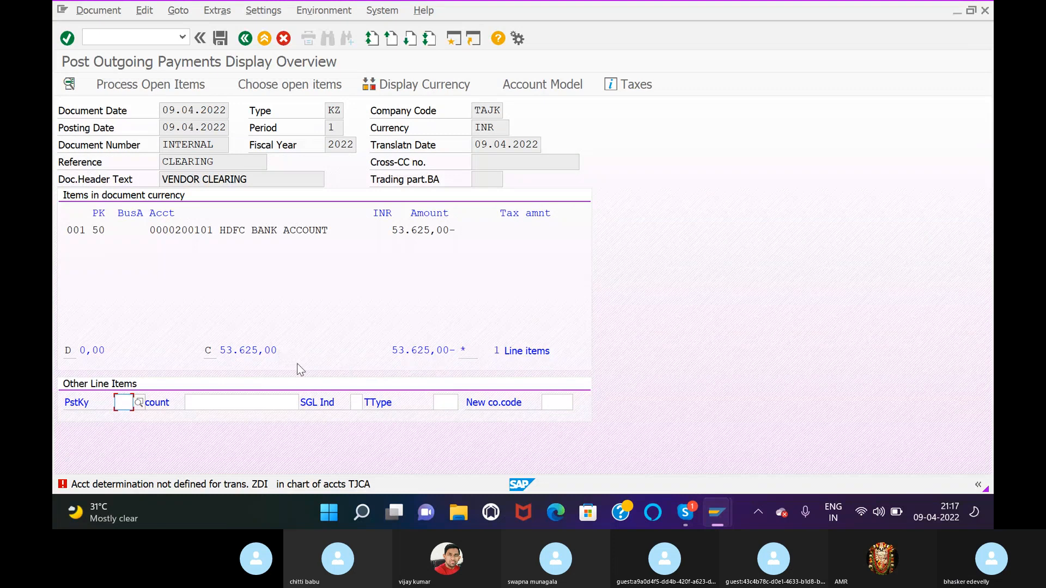
pyautogui.doubleClick(277, 485)
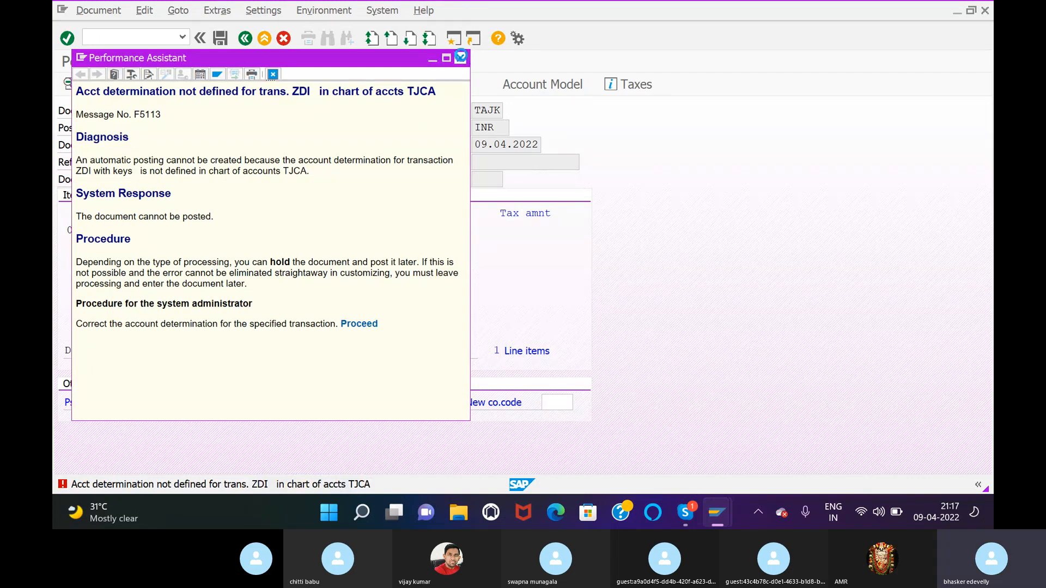
pyautogui.click(460, 58)
# Step: Try to post the outgoing payment, and exit editing with its entered data discarded
pyautogui.click(220, 40)
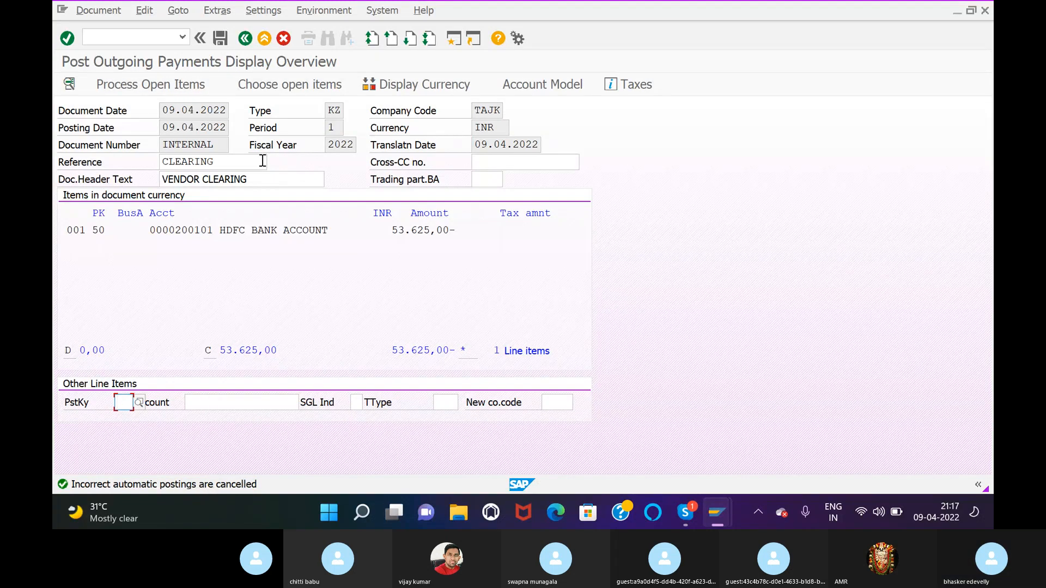
pyautogui.click(247, 38)
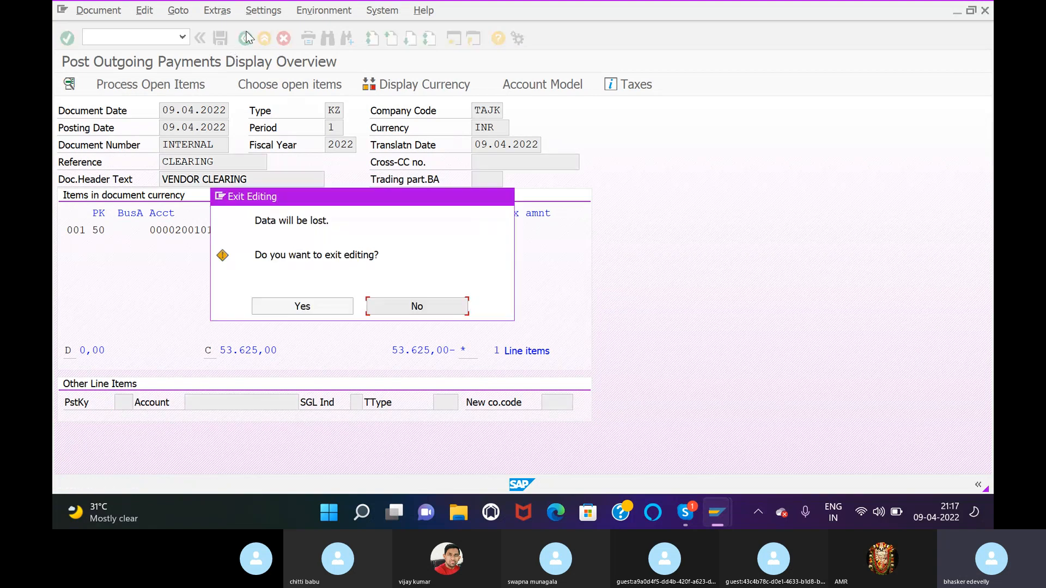
pyautogui.click(300, 306)
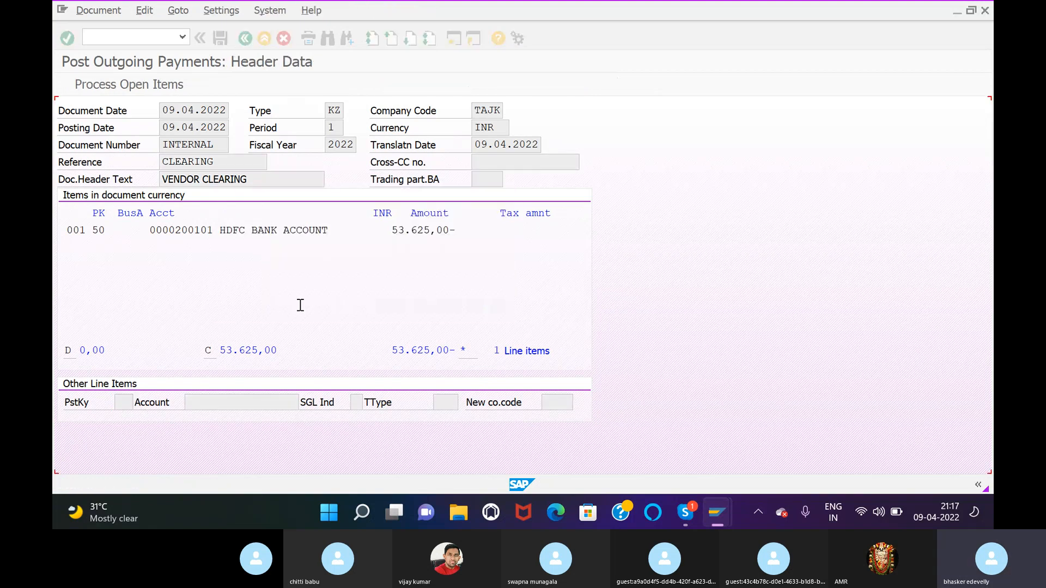
# Step: Open the vendor line item display (FBL1N) and list company code TAJK's open vendor items at key date 09.04.2022
pyautogui.click(182, 38)
pyautogui.click(115, 63)
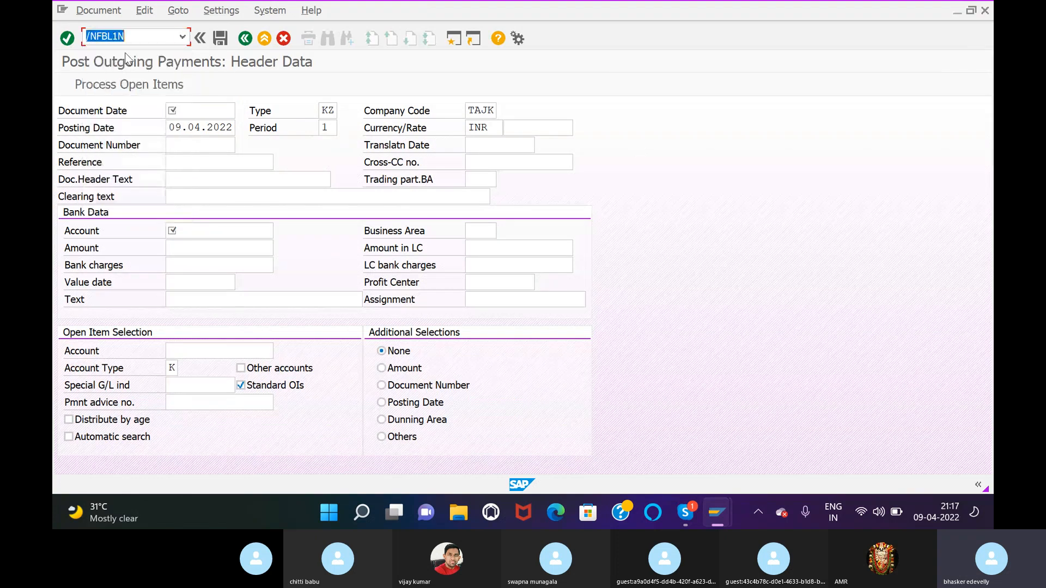
pyautogui.press('Return')
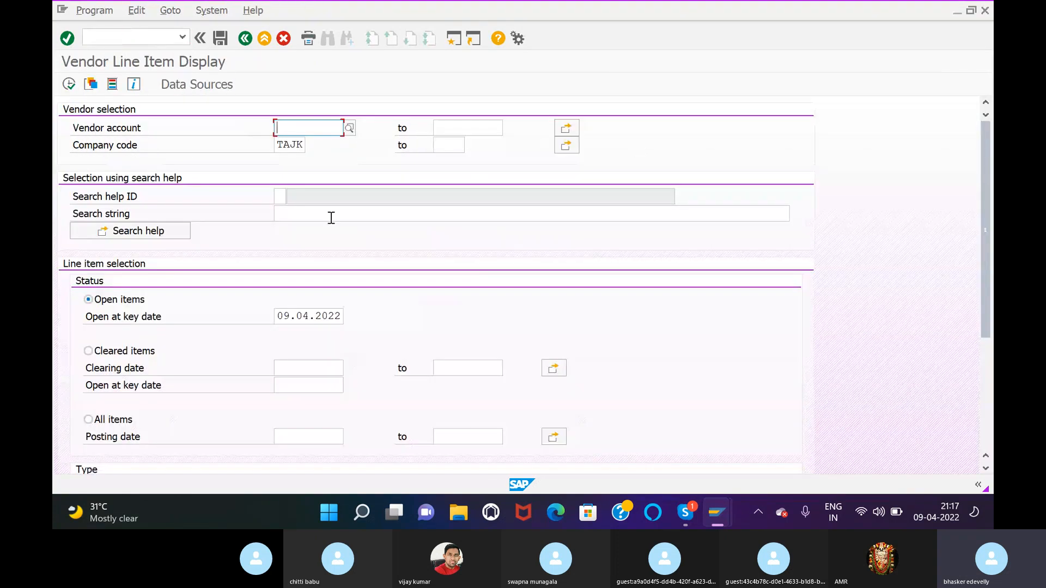
pyautogui.click(70, 87)
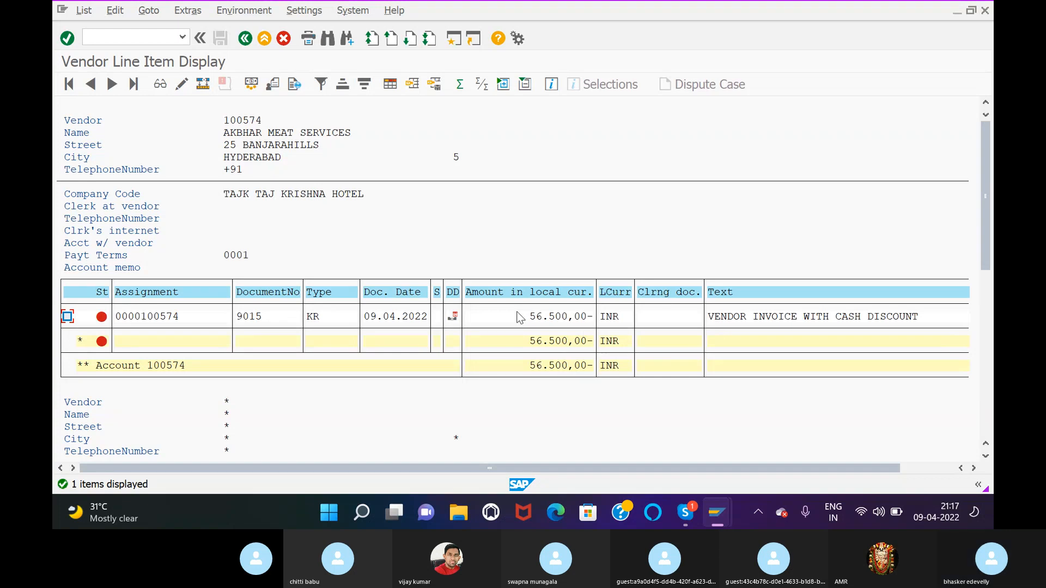
# Step: Start a new outgoing payment (F-53) and set its document date to 09.04.2022
pyautogui.click(177, 41)
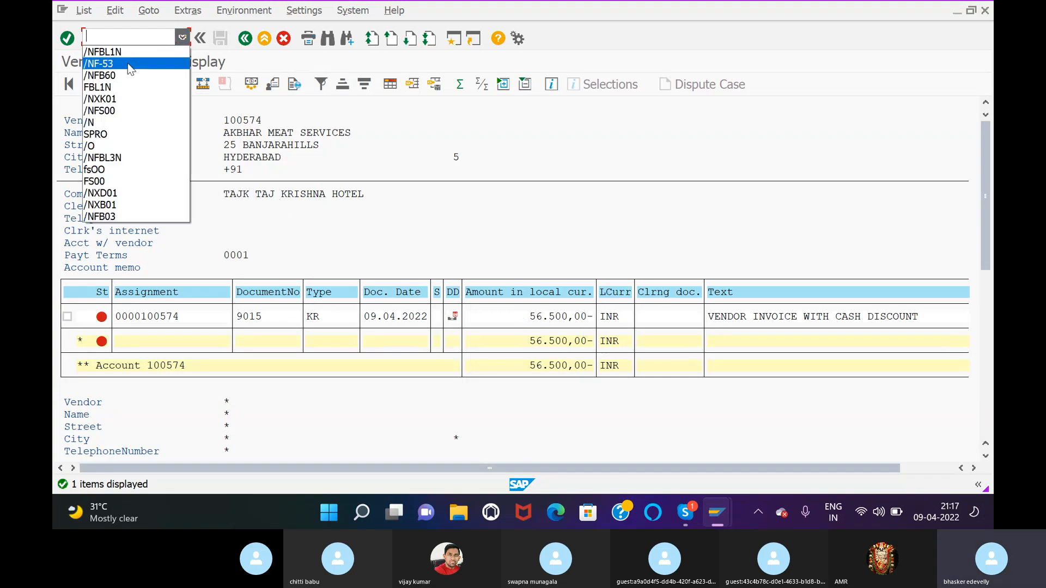
pyautogui.click(128, 64)
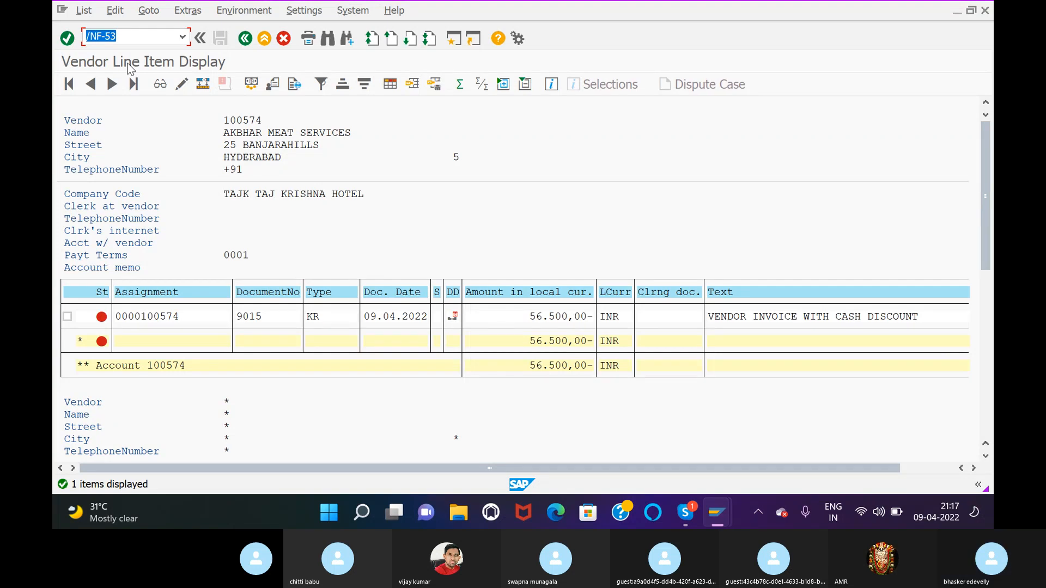
pyautogui.press('Return')
pyautogui.write('09')
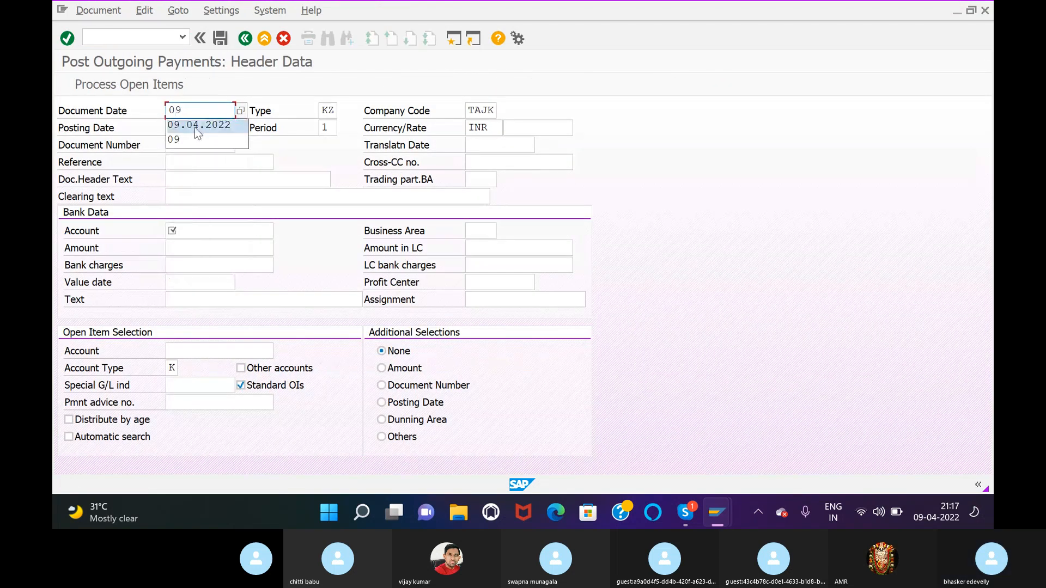
pyautogui.click(194, 128)
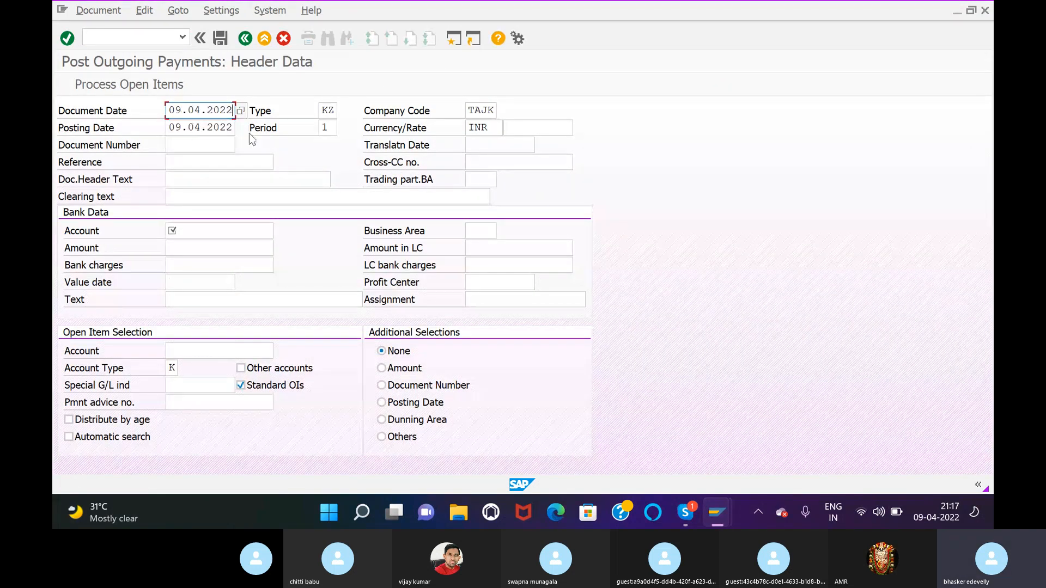
# Step: Enter CLEARING as the payment's reference and VENDOR CLEARING as the document header text
pyautogui.click(187, 161)
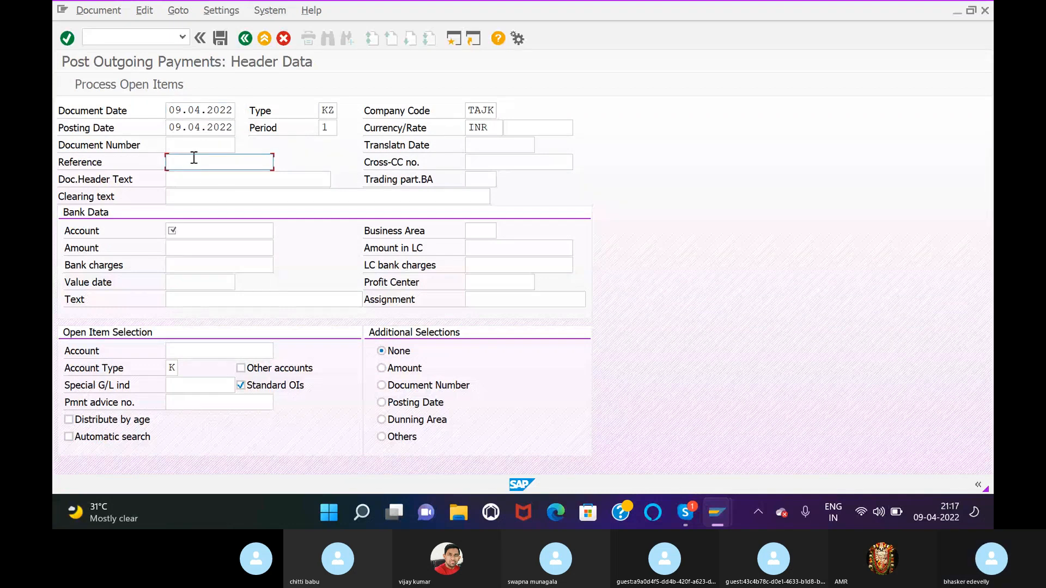
pyautogui.write('C')
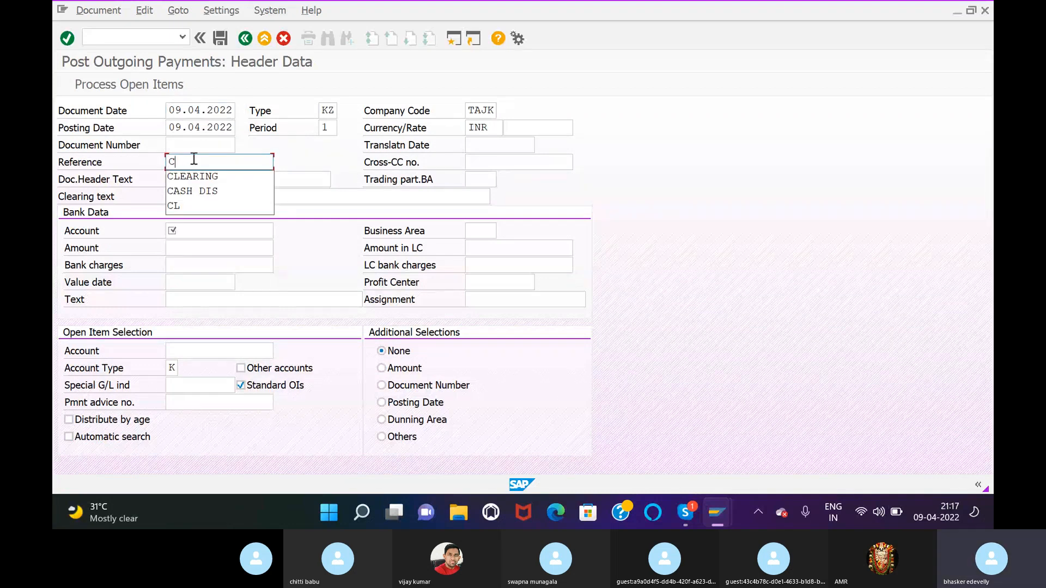
pyautogui.click(215, 179)
pyautogui.click(215, 182)
pyautogui.write('V')
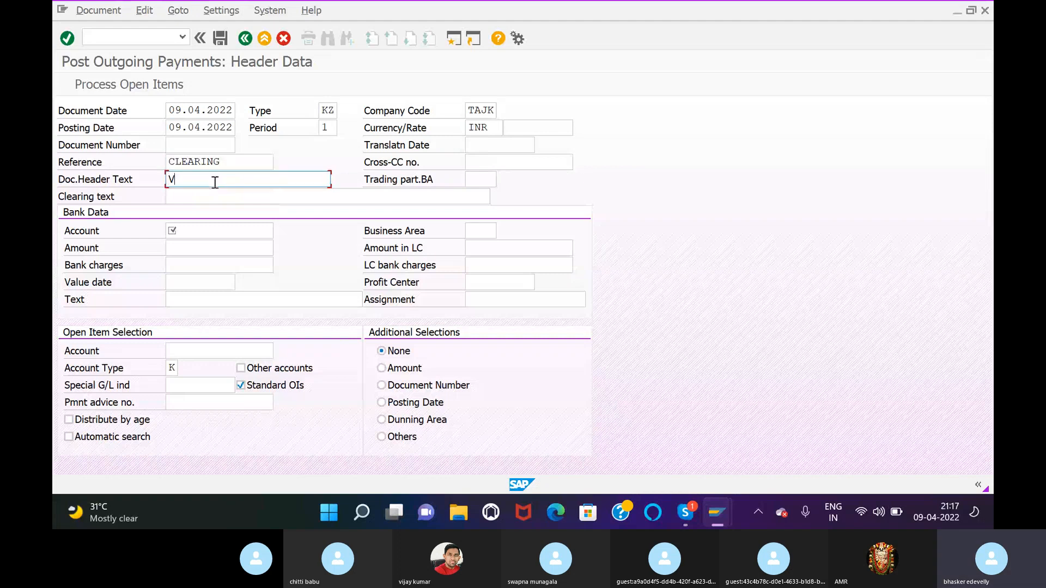
pyautogui.click(212, 193)
# Step: Look up the G/L accounts and choose HDFC BANK ACCOUNT as the payment's bank account
pyautogui.click(201, 231)
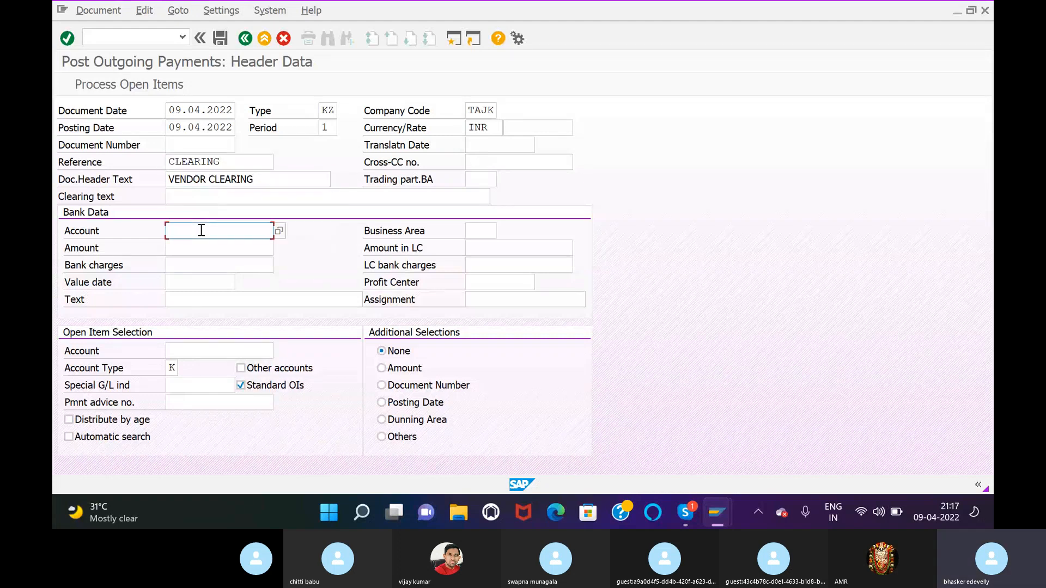
pyautogui.click(279, 231)
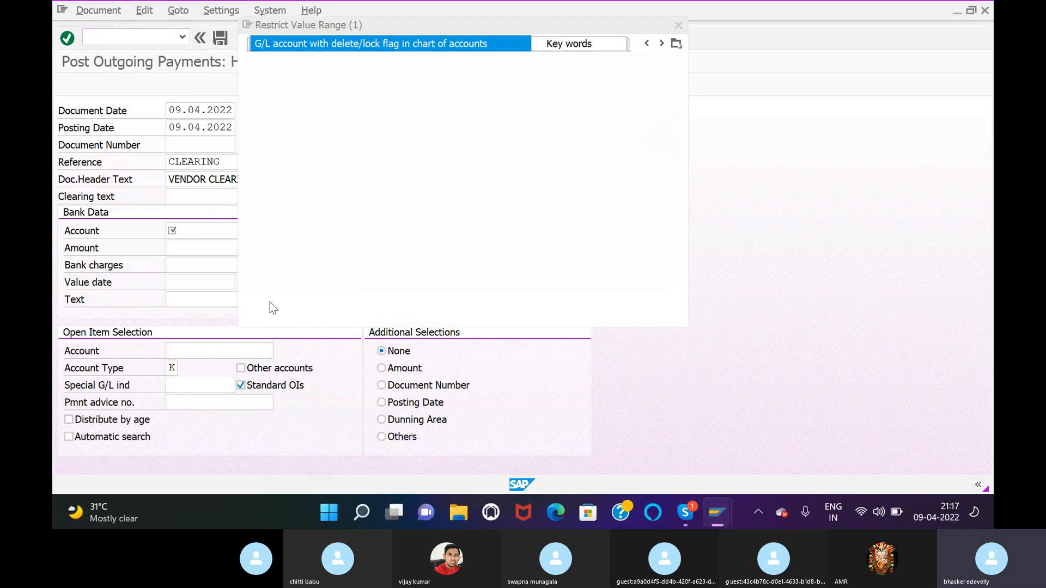
pyautogui.click(639, 300)
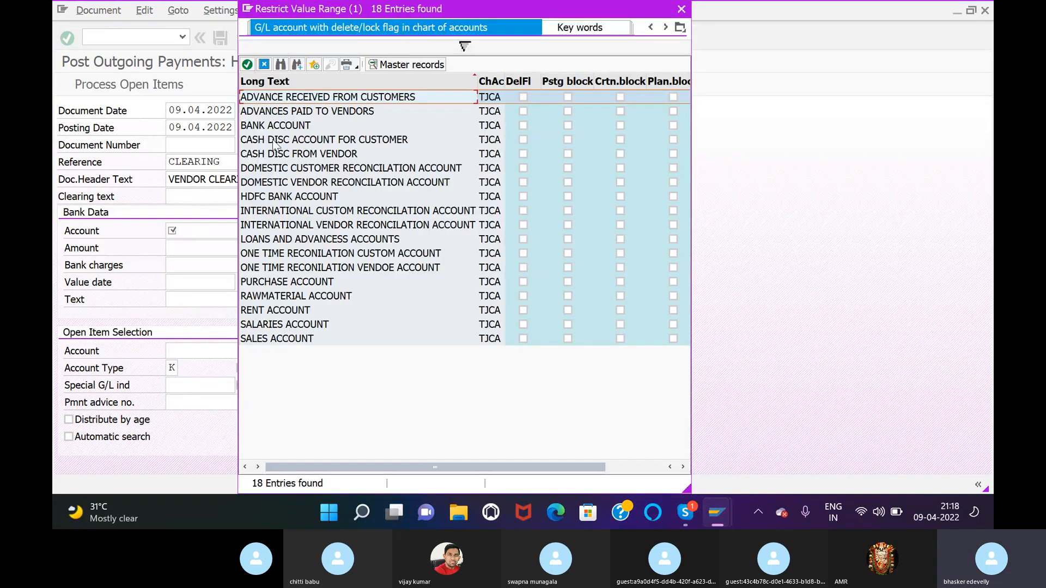
pyautogui.doubleClick(291, 201)
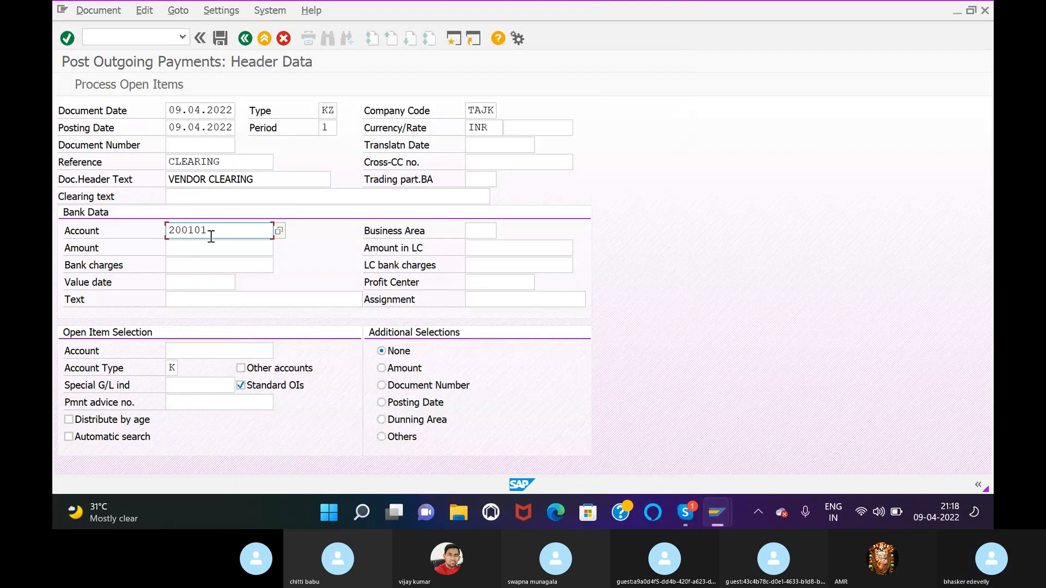
# Step: Fill in the bank data with amount 1, value date 09.04.2022 and text VENDOR CLEARING
pyautogui.click(210, 246)
pyautogui.write('1')
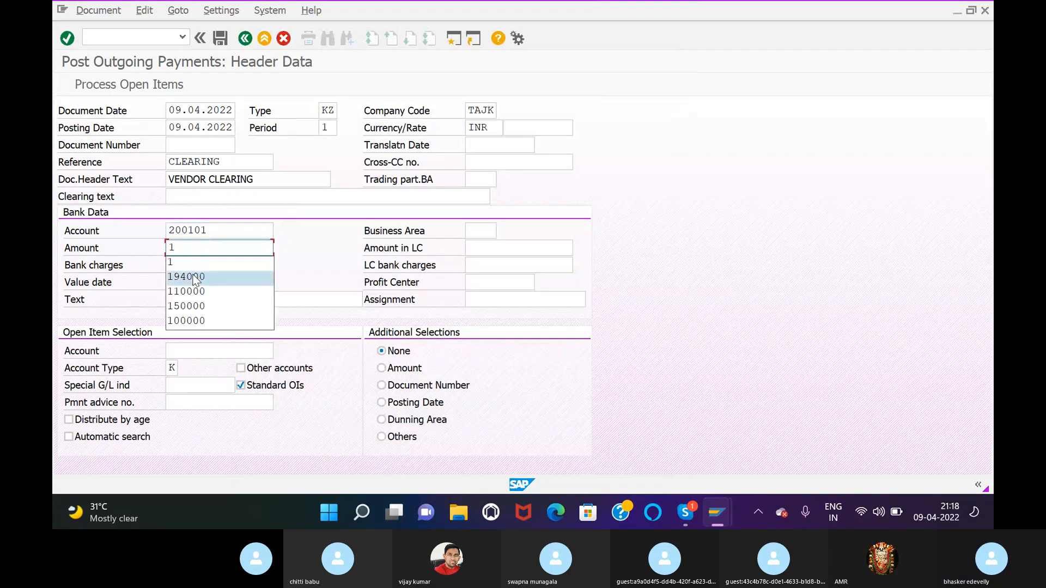
pyautogui.click(198, 264)
pyautogui.click(194, 282)
pyautogui.write('09')
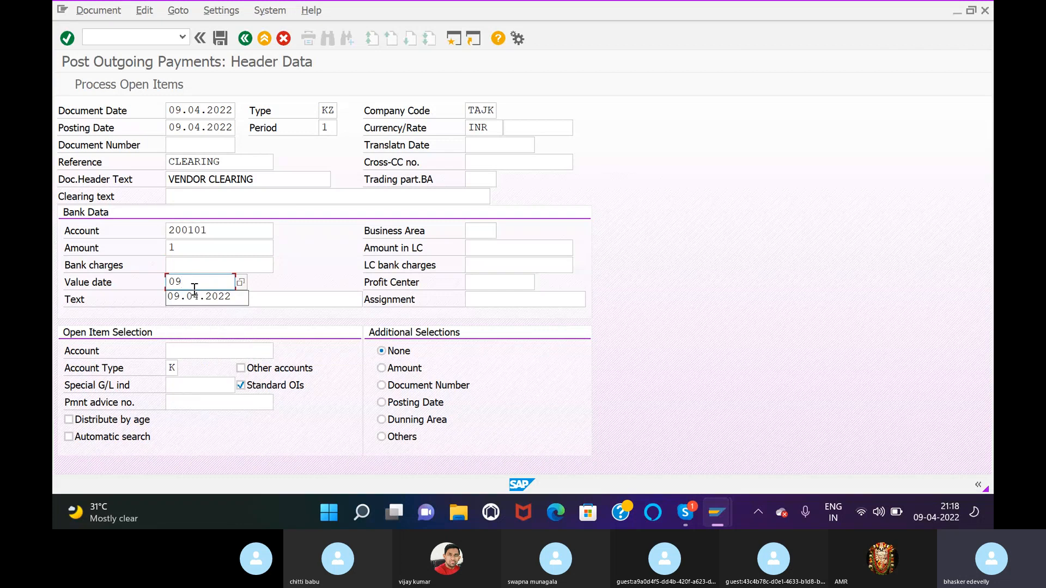
pyautogui.click(195, 296)
pyautogui.click(197, 298)
pyautogui.write('V')
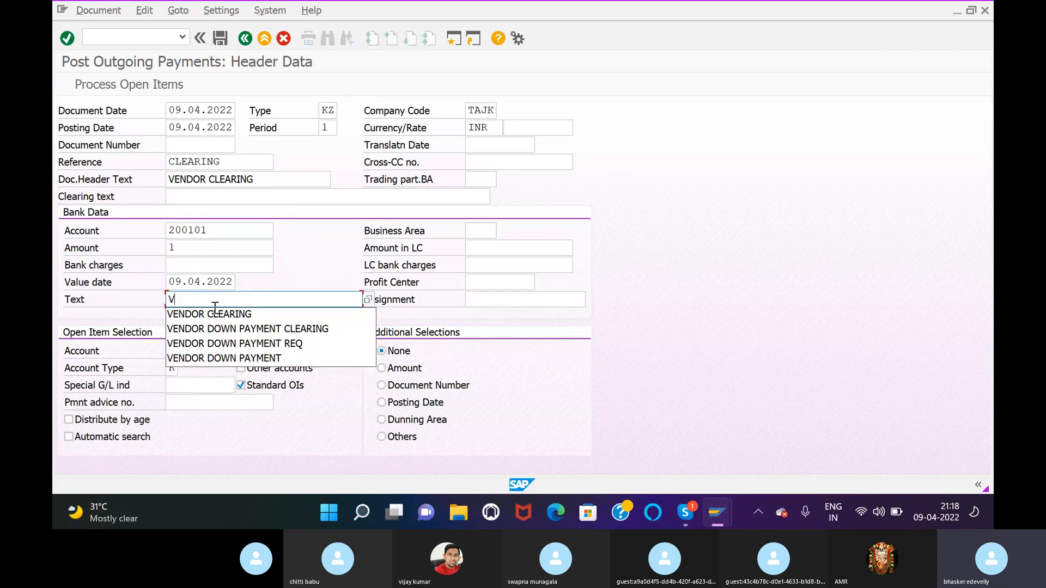
pyautogui.click(211, 316)
# Step: Select vendor AKBHAR MEAT SERVICES from company code TAJK for open item selection and process its open items
pyautogui.click(231, 355)
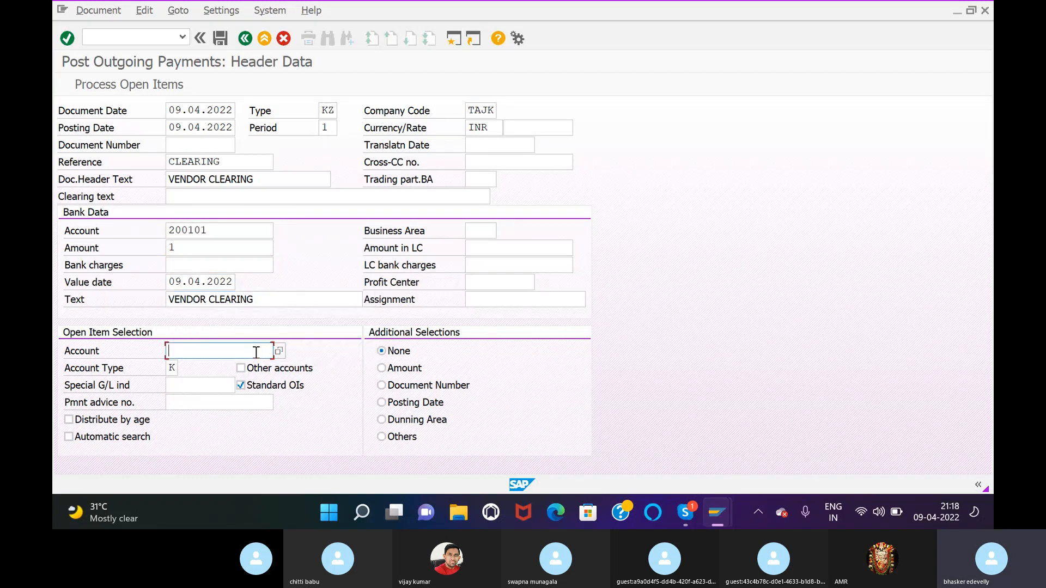
pyautogui.click(280, 353)
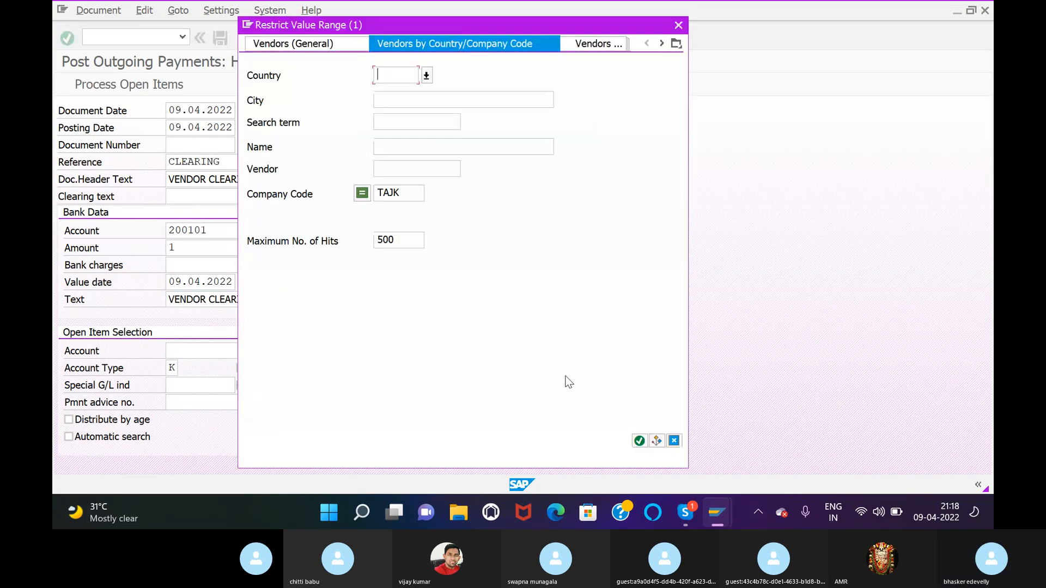
pyautogui.click(639, 440)
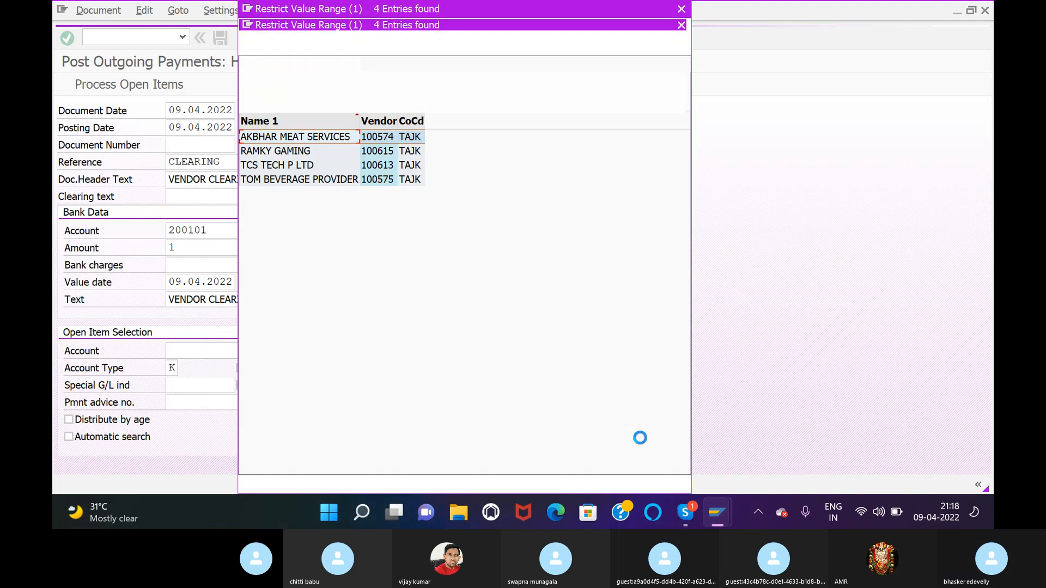
pyautogui.doubleClick(290, 137)
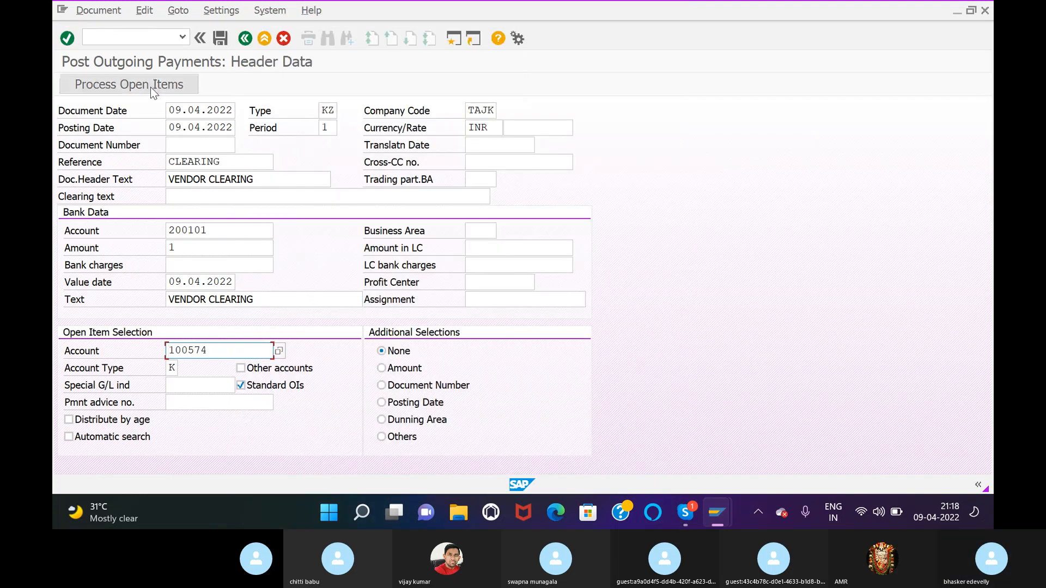
pyautogui.press('Return')
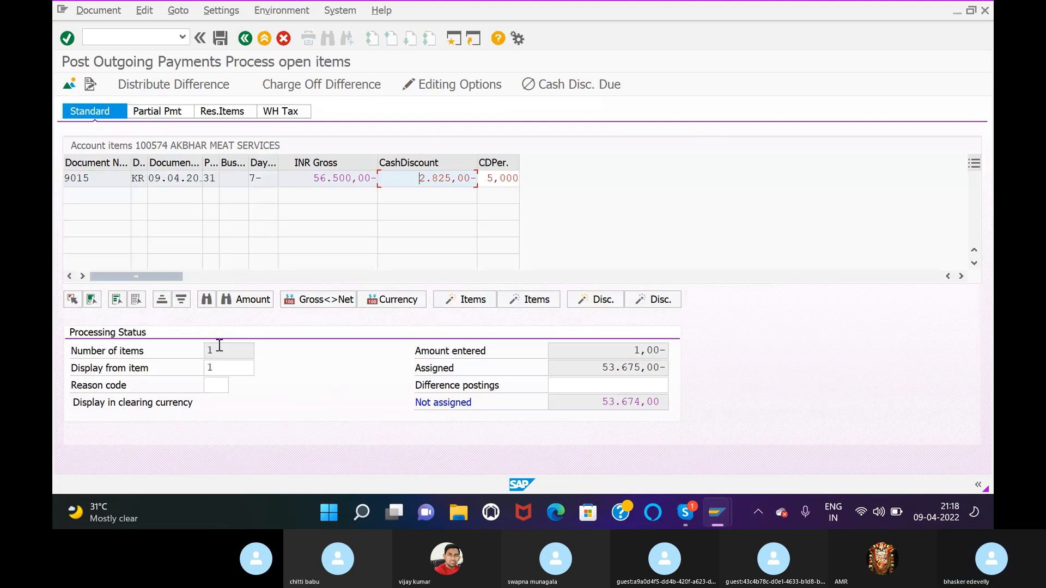
# Step: Set the HDFC bank line item's amount to 53625 INR from the document overview and process the open items again
pyautogui.doubleClick(634, 352)
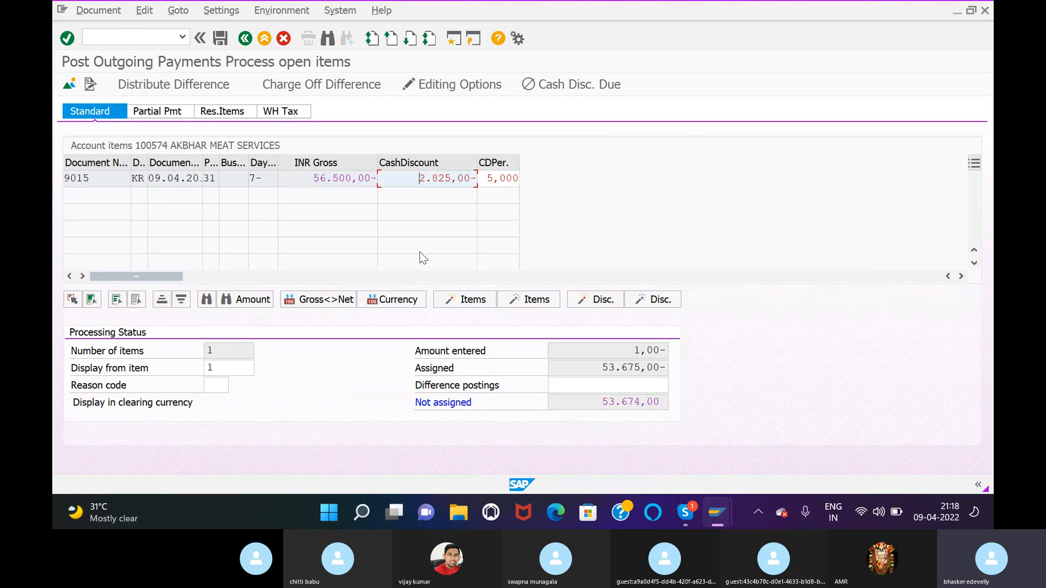
pyautogui.click(172, 10)
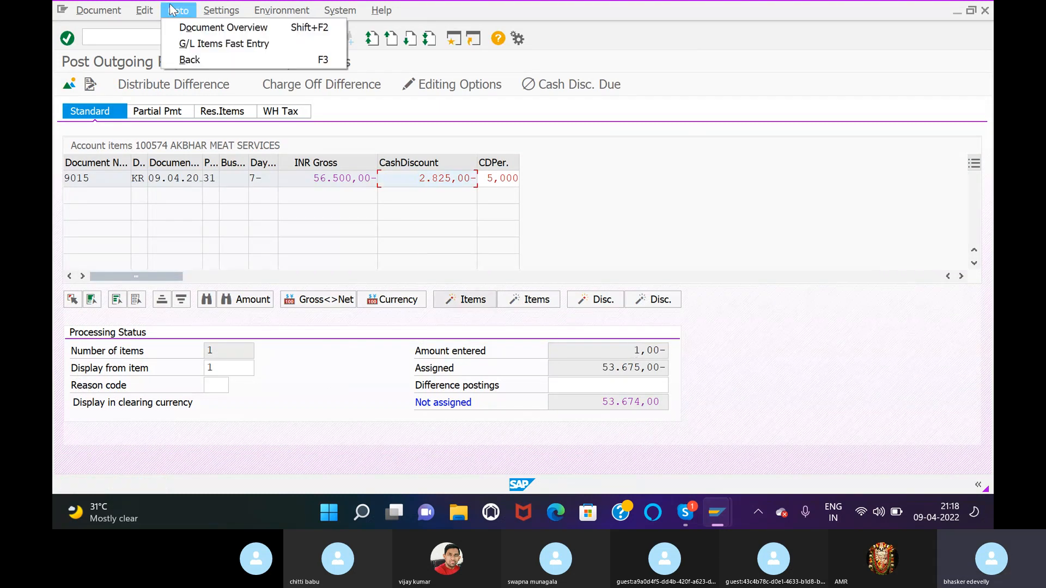
pyautogui.click(199, 30)
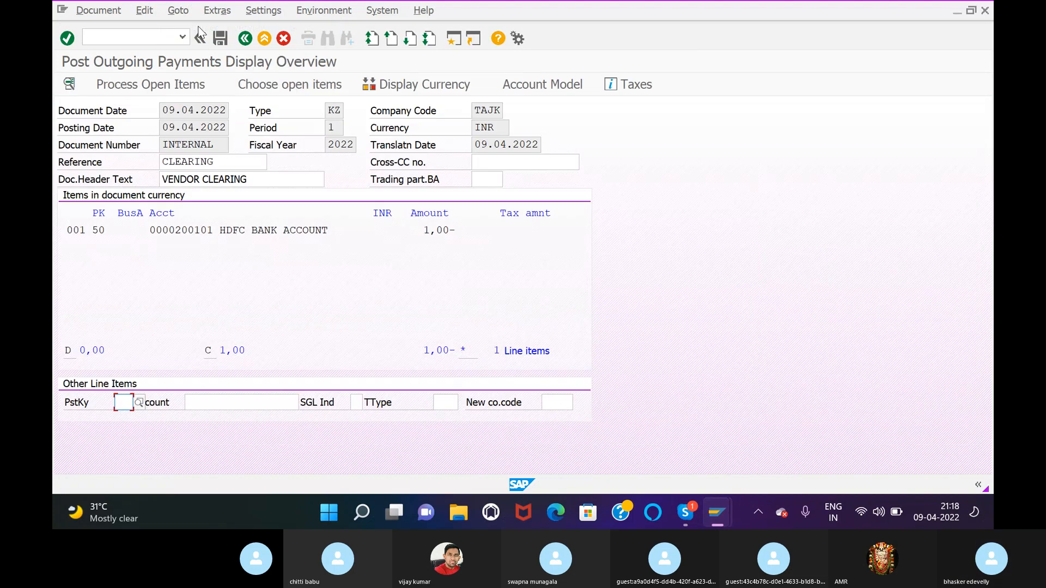
pyautogui.doubleClick(438, 230)
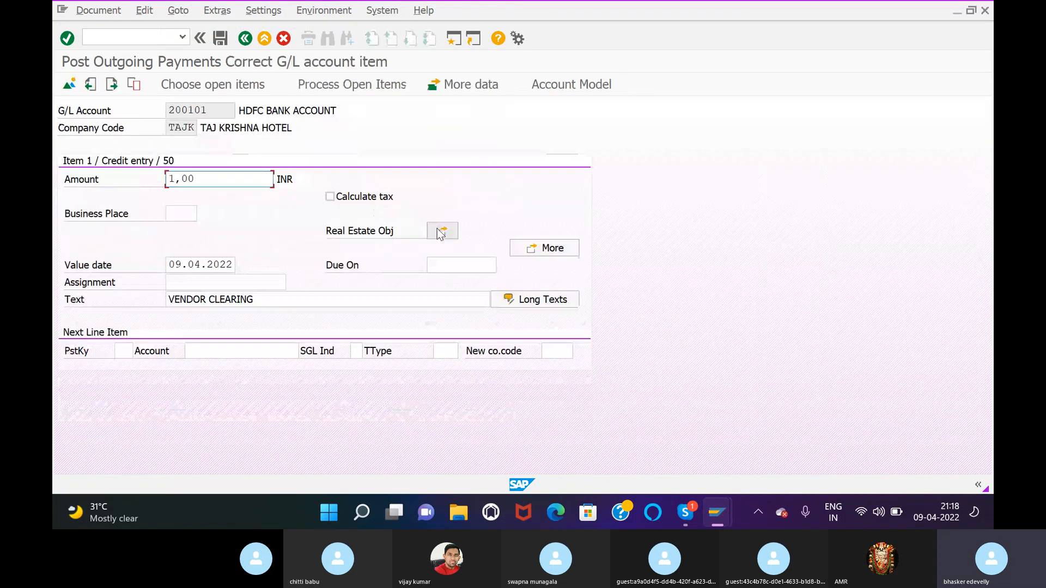
pyautogui.press('BackSpace')
pyautogui.press('BackSpace')
pyautogui.press('BackSpace')
pyautogui.press('BackSpace')
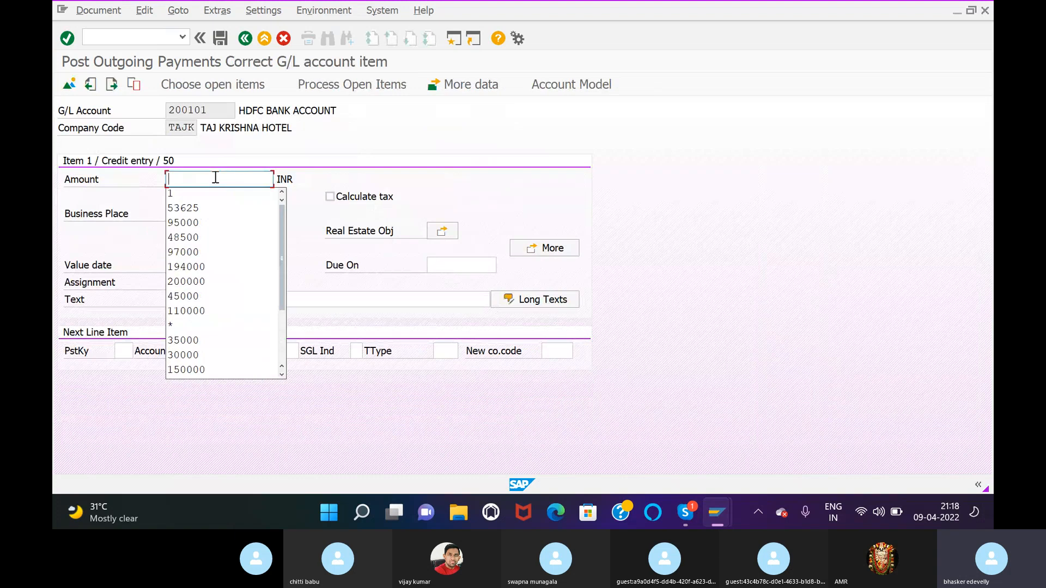
pyautogui.write('53')
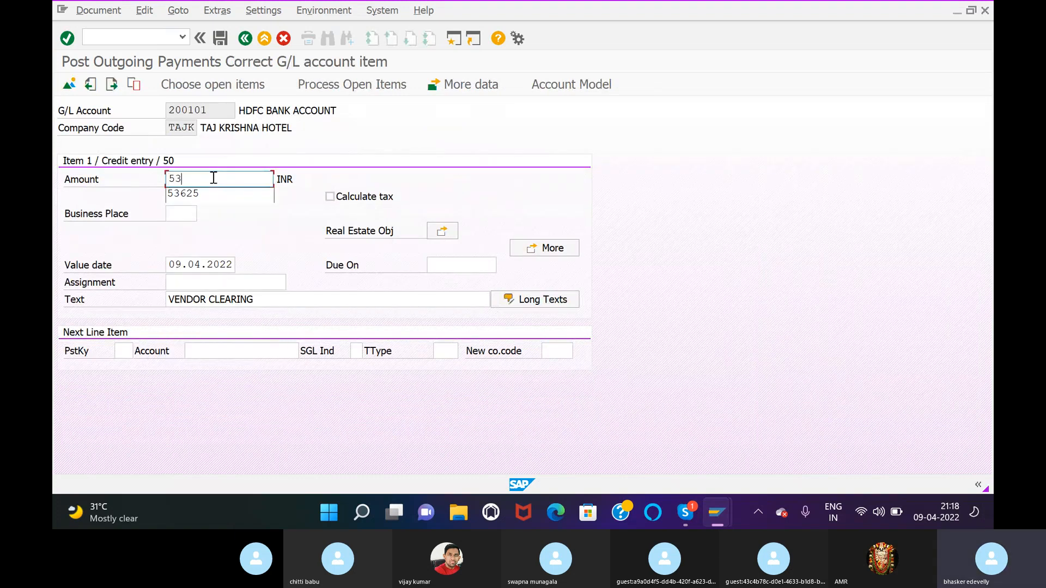
pyautogui.write('625')
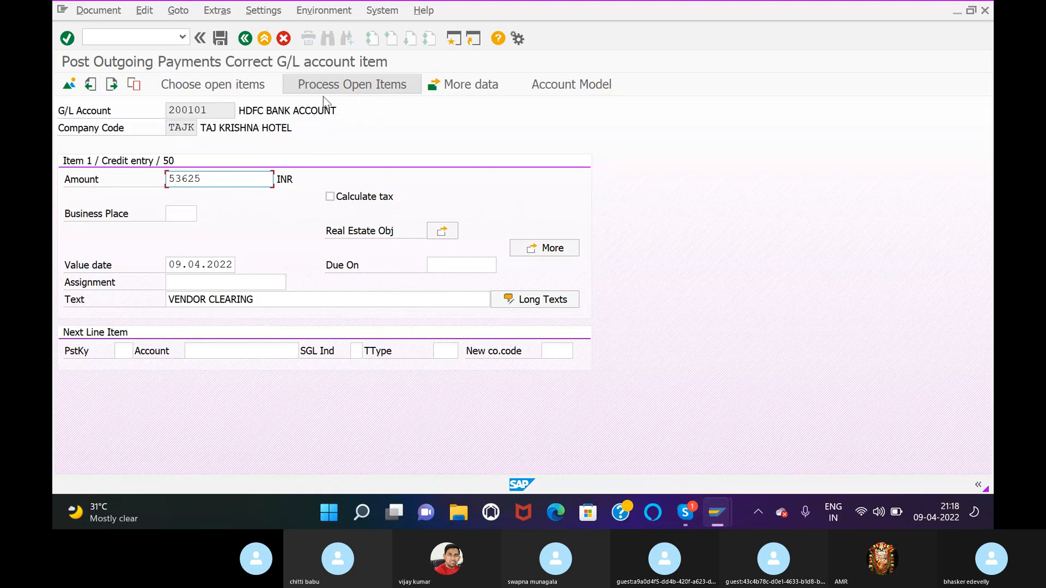
pyautogui.click(351, 86)
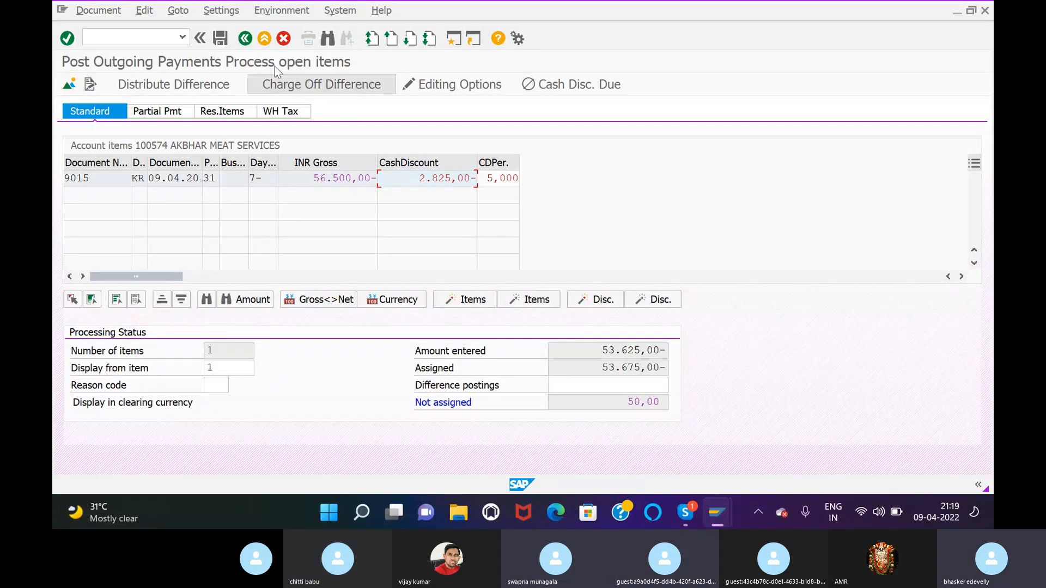
# Step: Set the HDFC bank line item's amount to 53.675 INR, check it against the open items, and post the outgoing payment
pyautogui.click(642, 354)
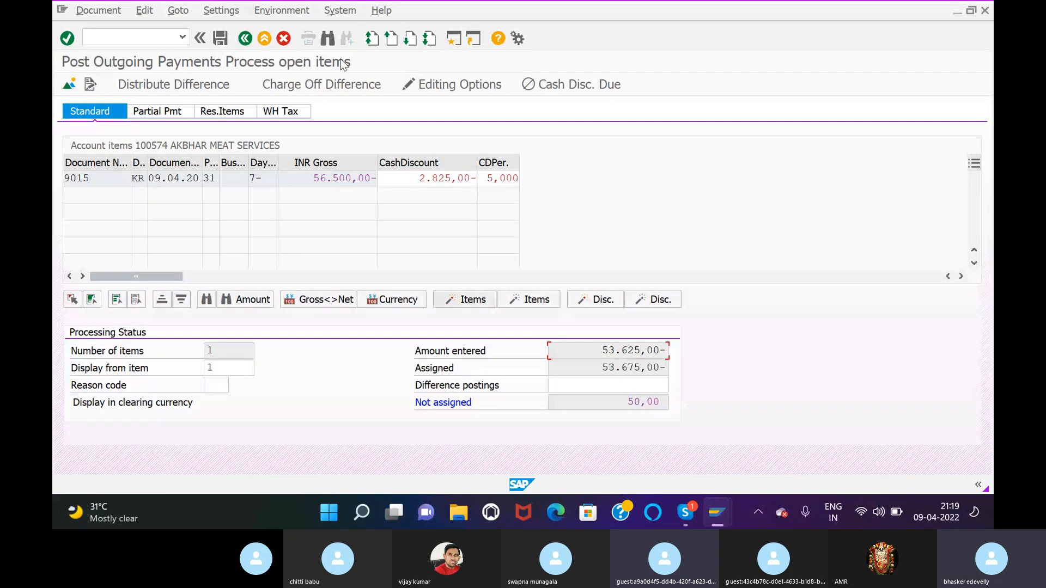
pyautogui.click(181, 11)
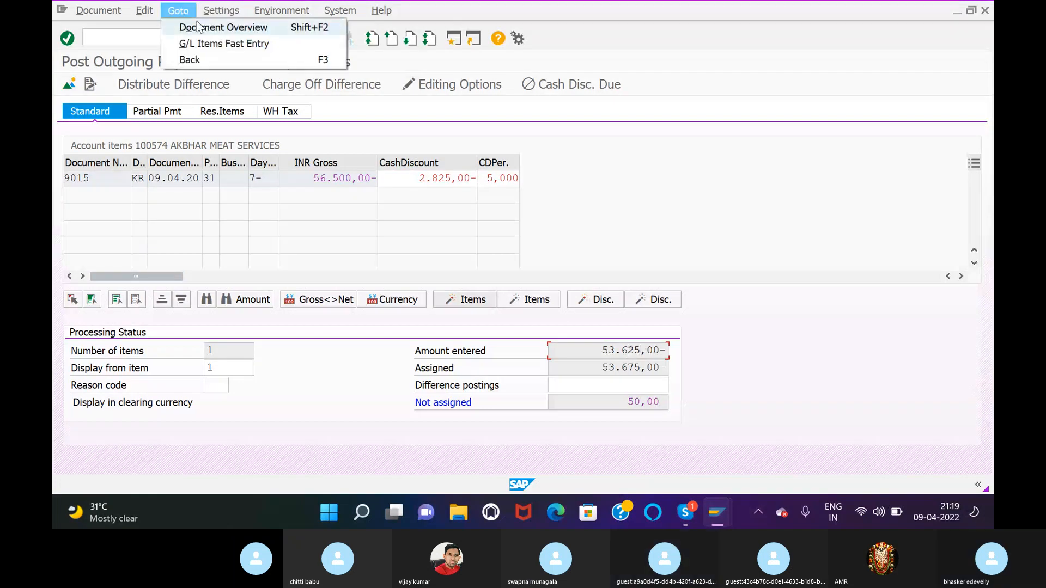
pyautogui.click(203, 28)
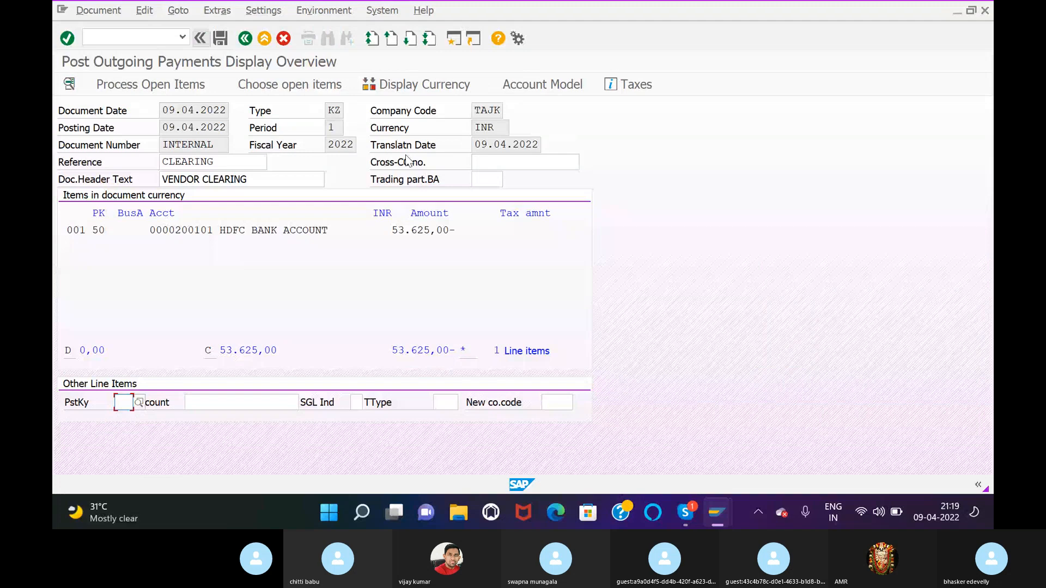
pyautogui.doubleClick(420, 229)
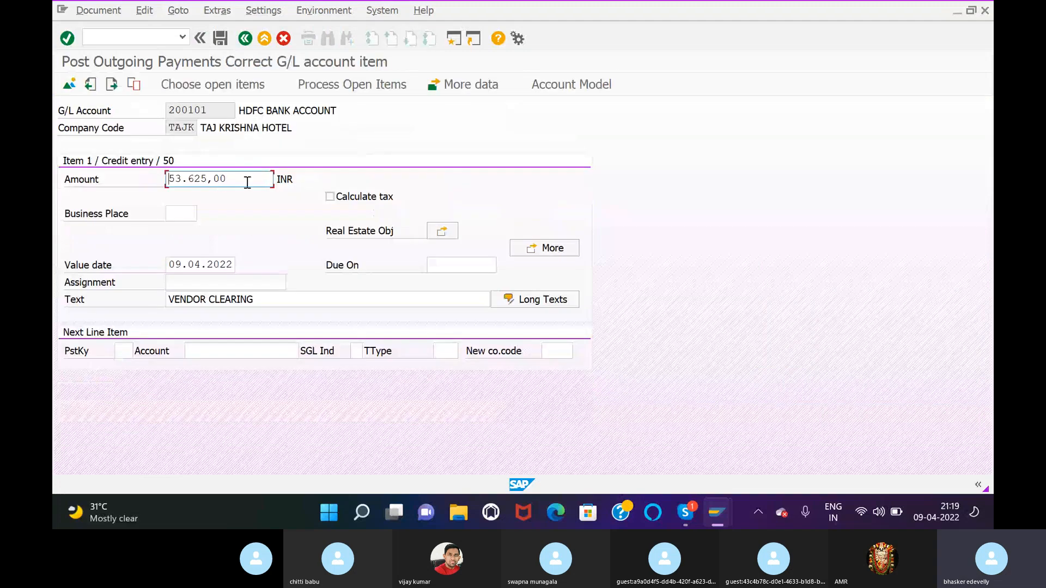
pyautogui.press('BackSpace')
pyautogui.press('BackSpace')
pyautogui.press('BackSpace')
pyautogui.press('BackSpace')
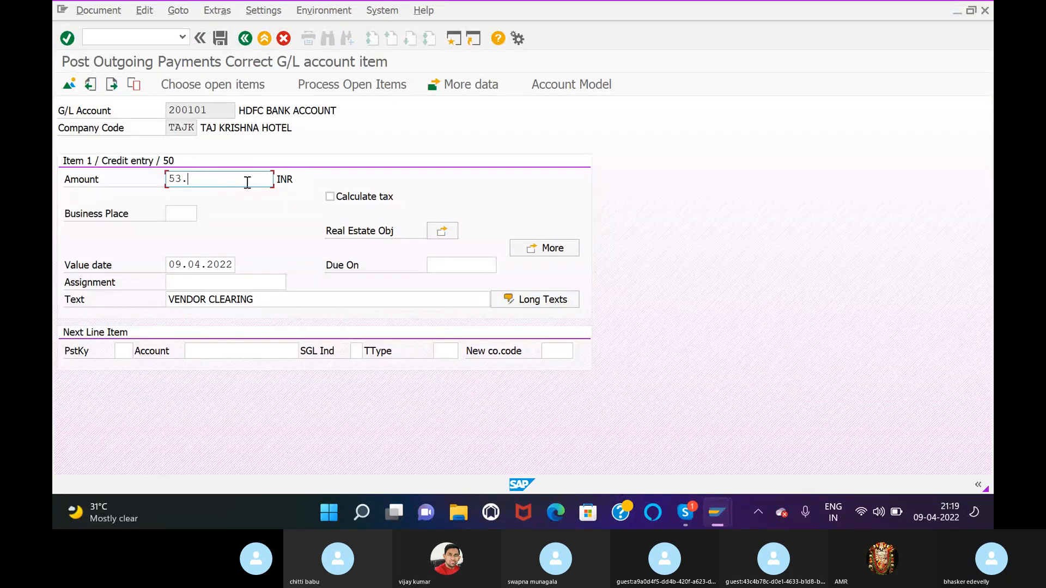
pyautogui.write('67')
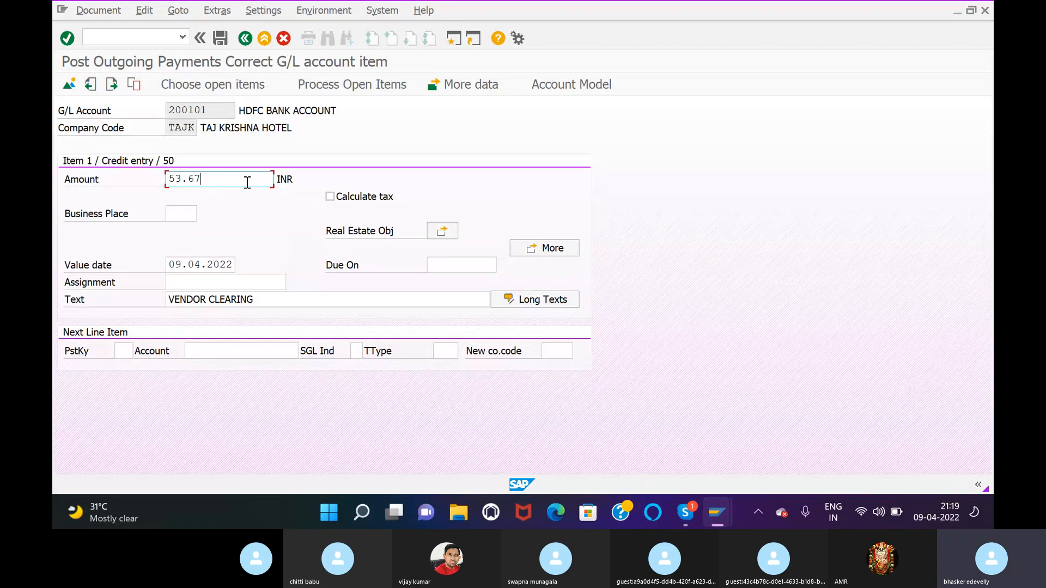
pyautogui.click(362, 90)
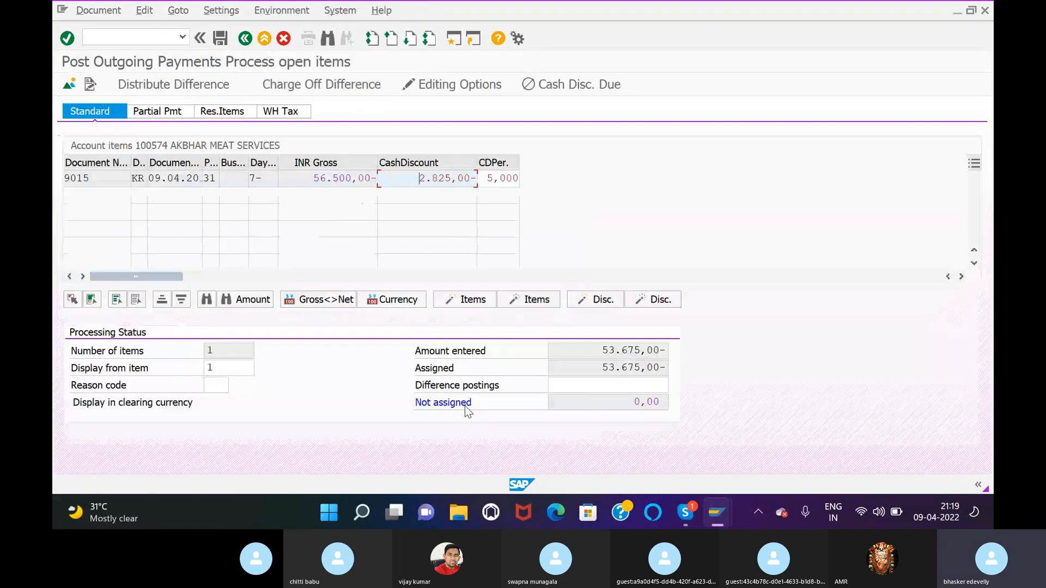
pyautogui.click(220, 38)
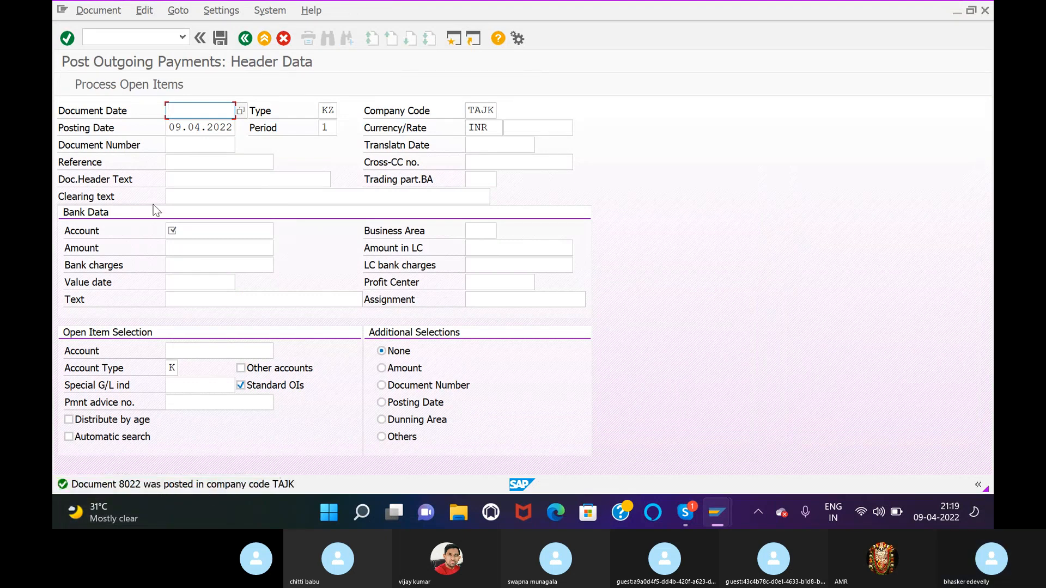
# Step: Start transaction FBL1N and run the vendor line item display for open items in company code TAJK at key date 09.04.2022
pyautogui.click(163, 38)
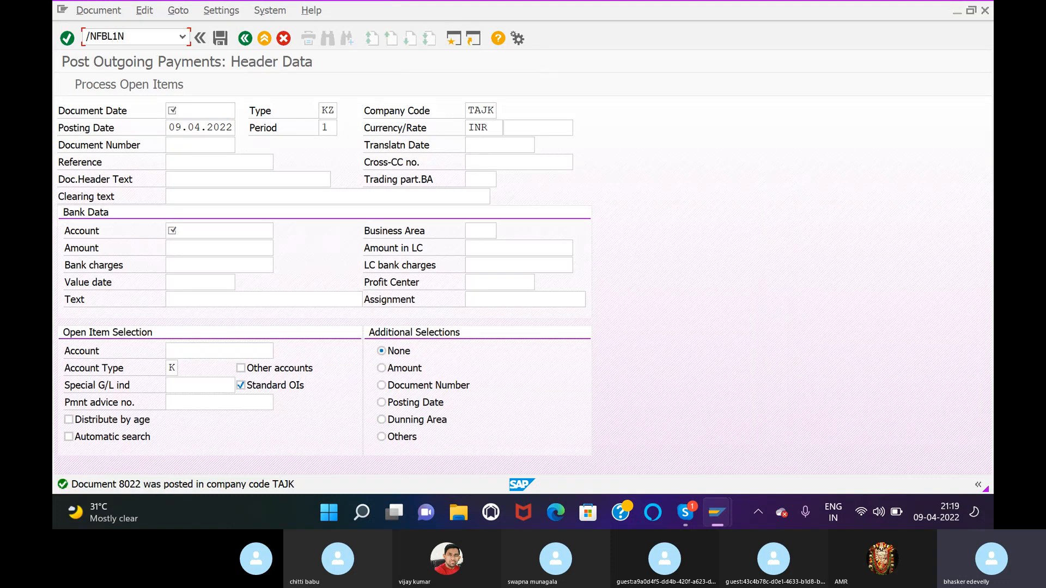
pyautogui.press('Return')
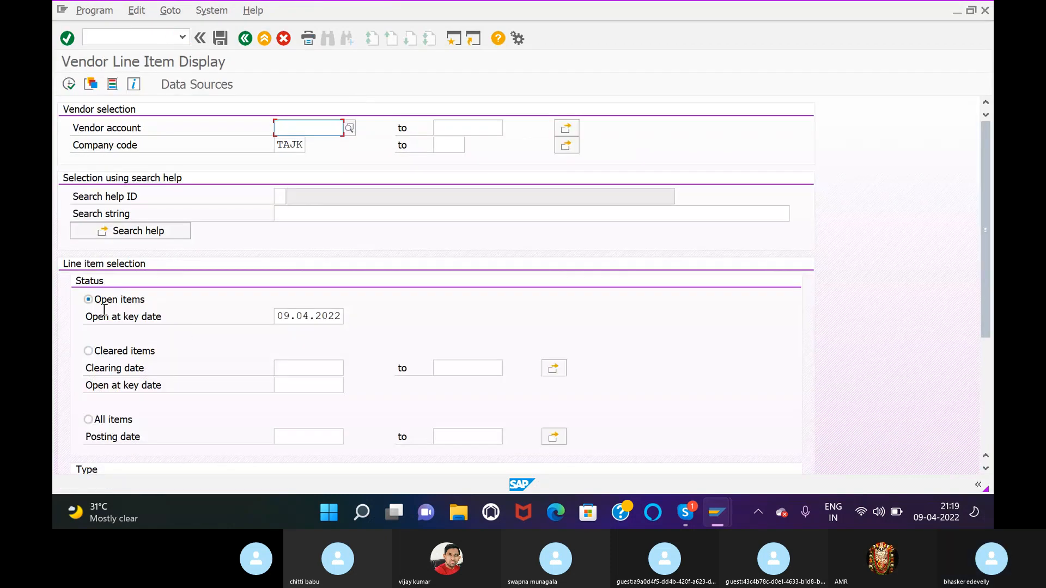
pyautogui.click(69, 84)
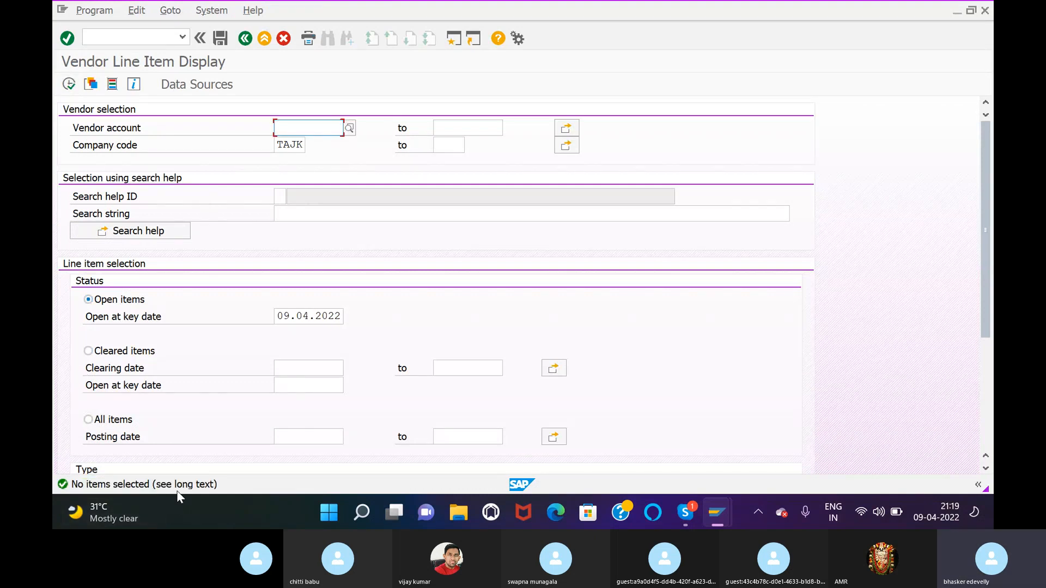
# Step: List the cleared vendor items for company code TAJK and examine the most recent AKBHAR MEAT SERVICES payment and invoice entries
pyautogui.click(88, 351)
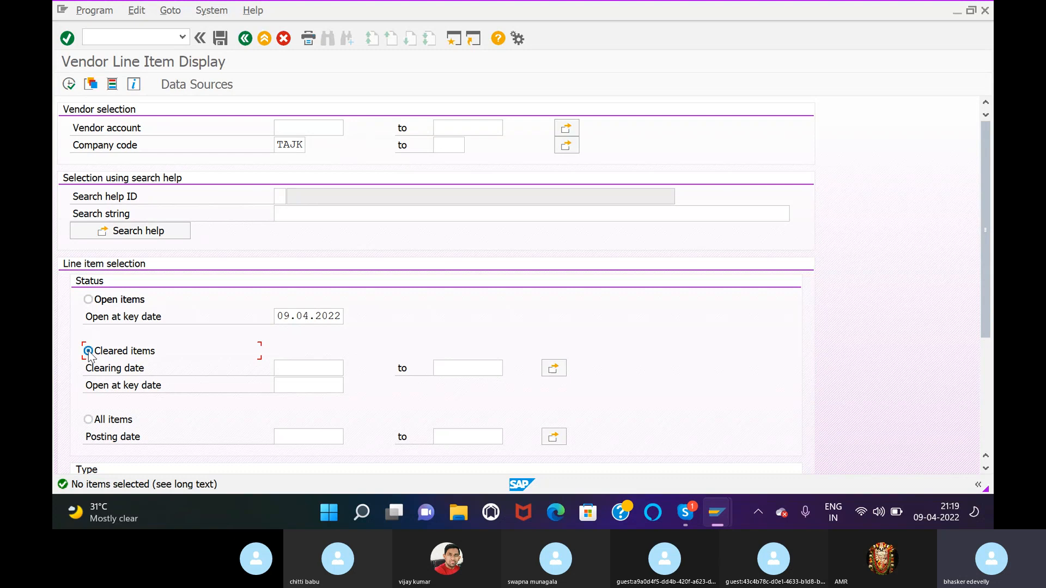
pyautogui.click(70, 84)
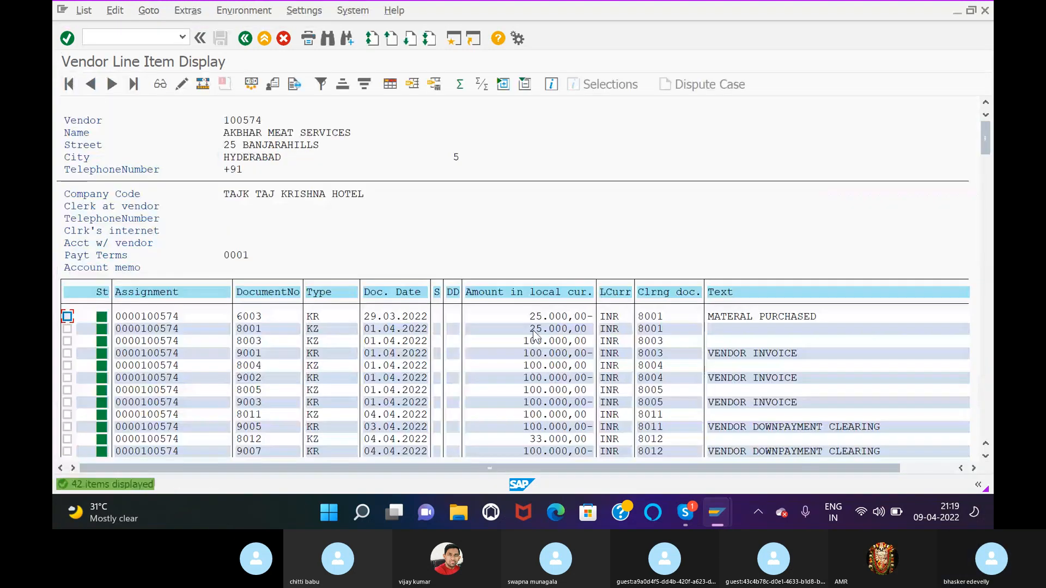
pyautogui.click(987, 458)
pyautogui.scroll(-4, 987, 463)
pyautogui.scroll(-1, 987, 462)
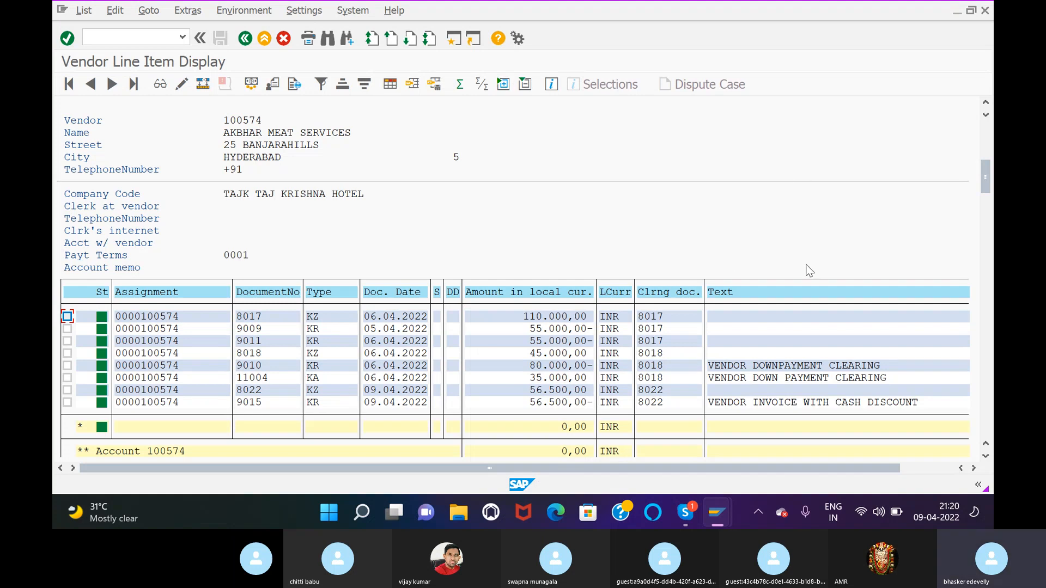
pyautogui.moveTo(684, 510)
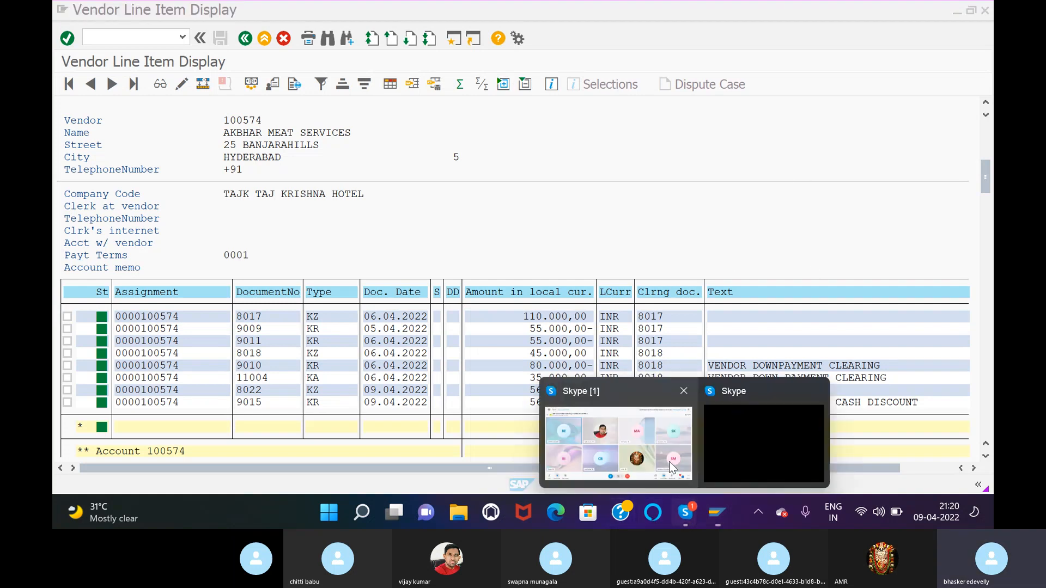
pyautogui.click(642, 442)
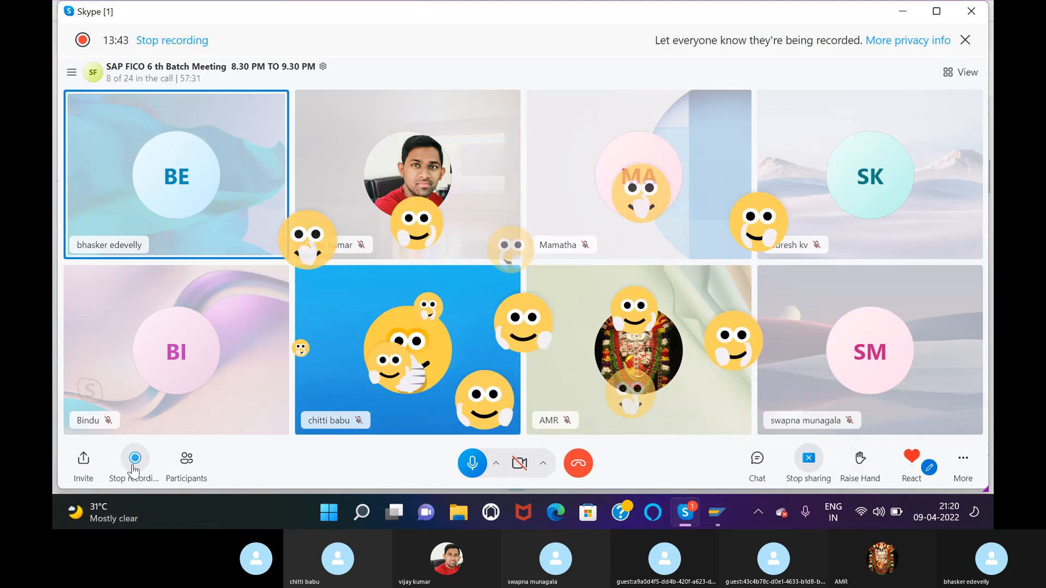